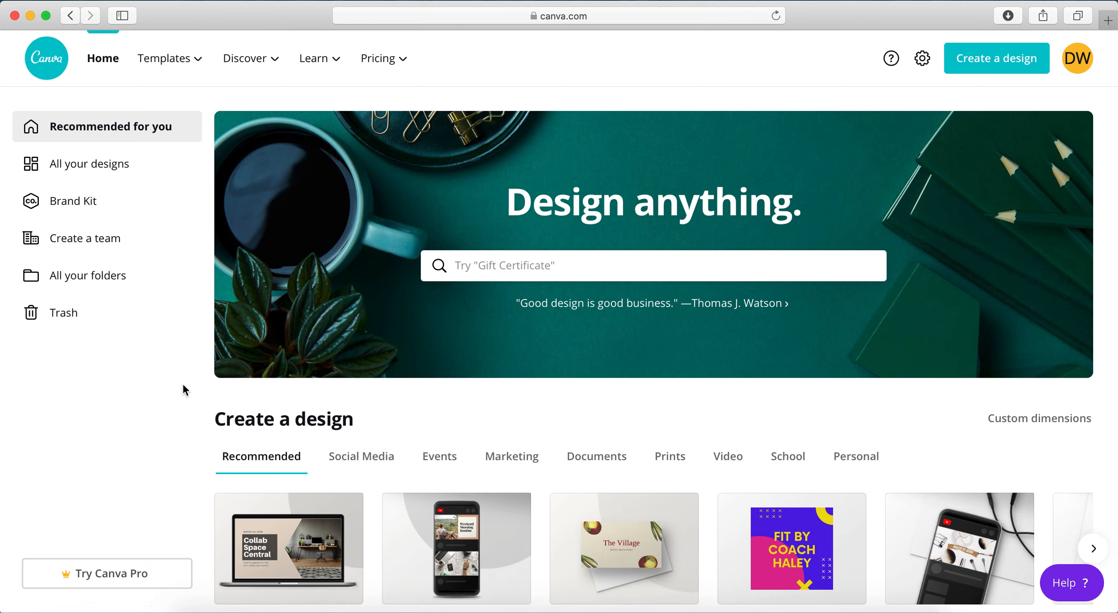
# Open the logo templates collection and browse the range of designs offered.
pyautogui.moveTo(177, 74)
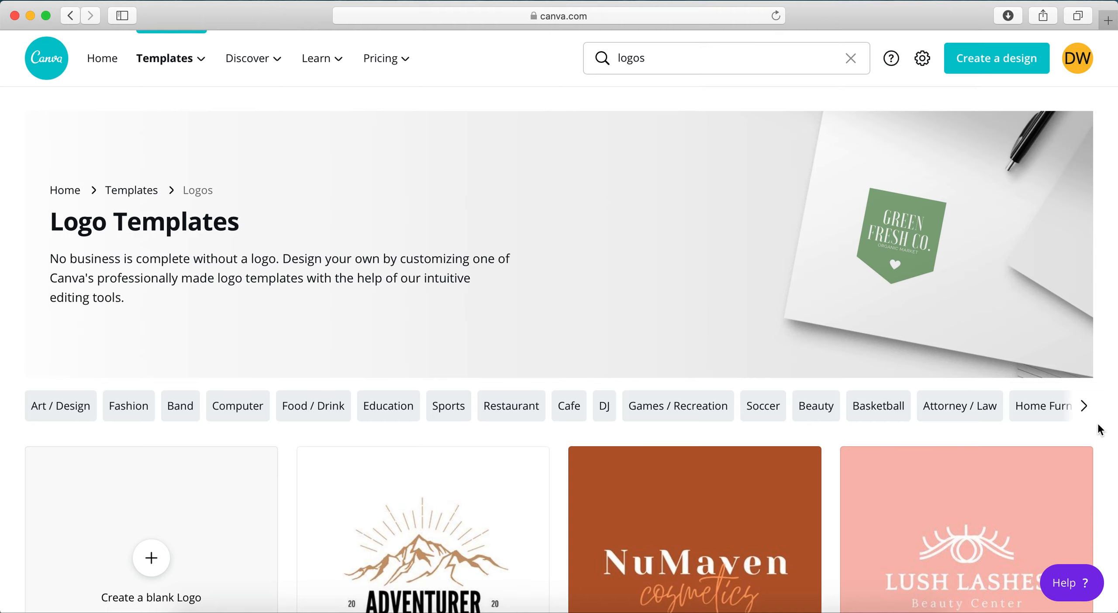
pyautogui.scroll(-7, 1100, 430)
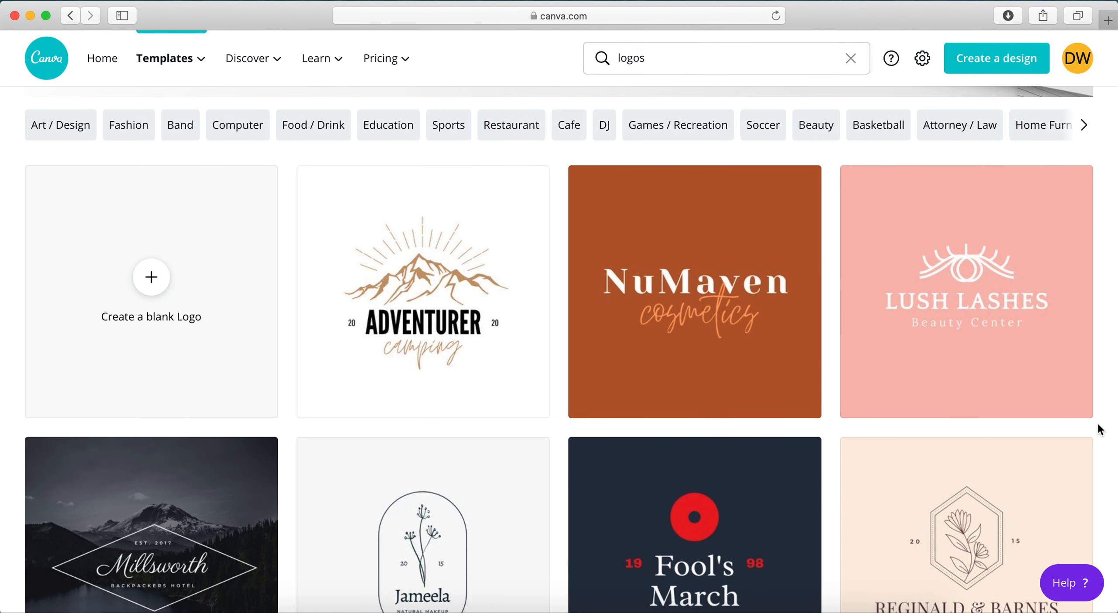
pyautogui.scroll(-1, 1100, 430)
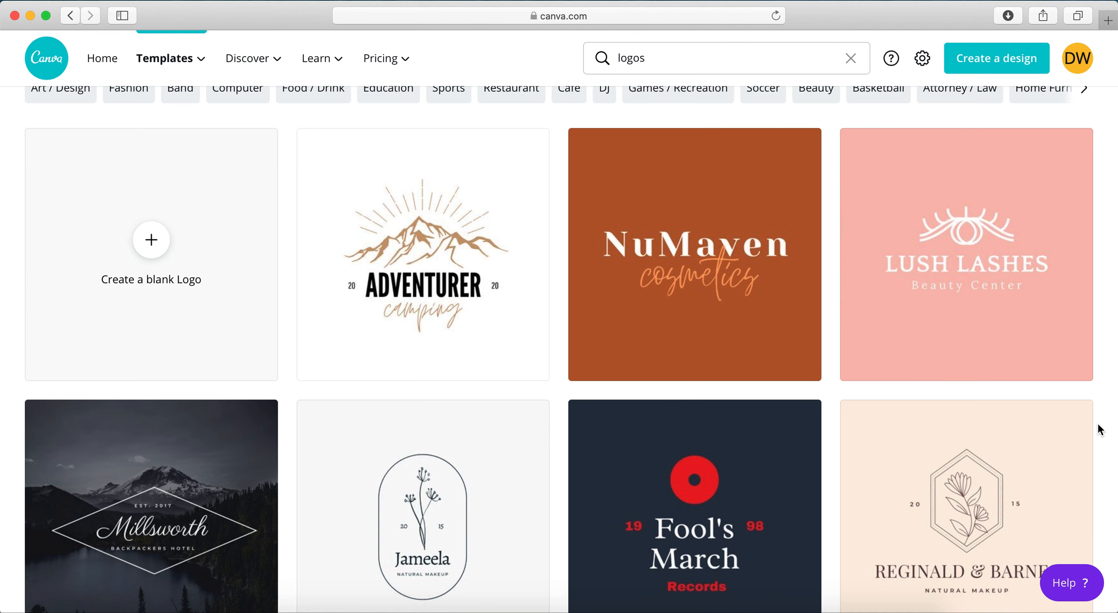
pyautogui.scroll(-14, 1100, 430)
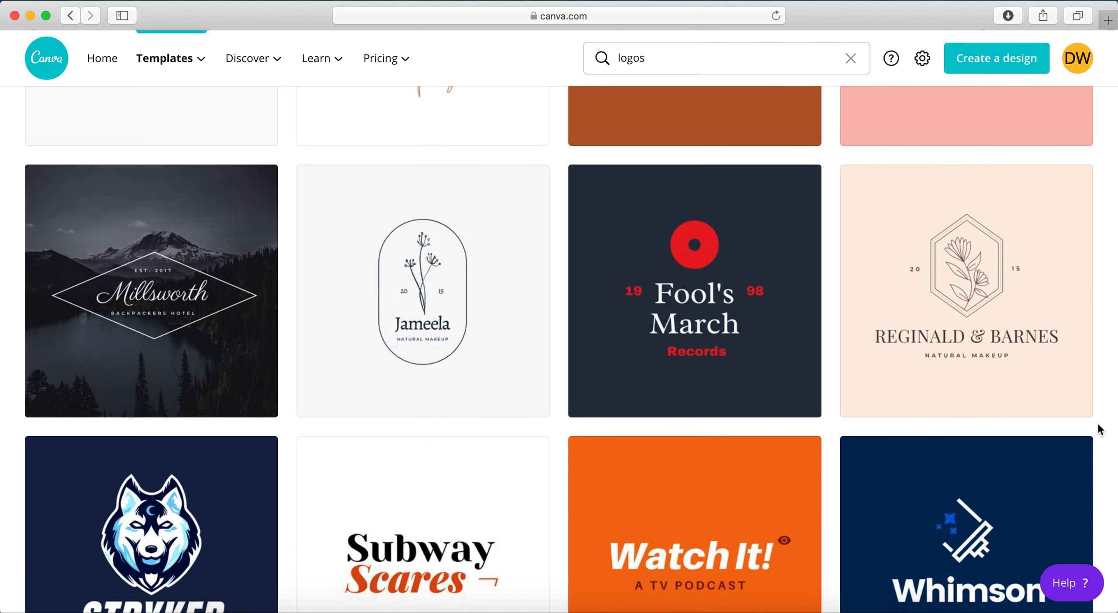
pyautogui.scroll(-10, 1107, 410)
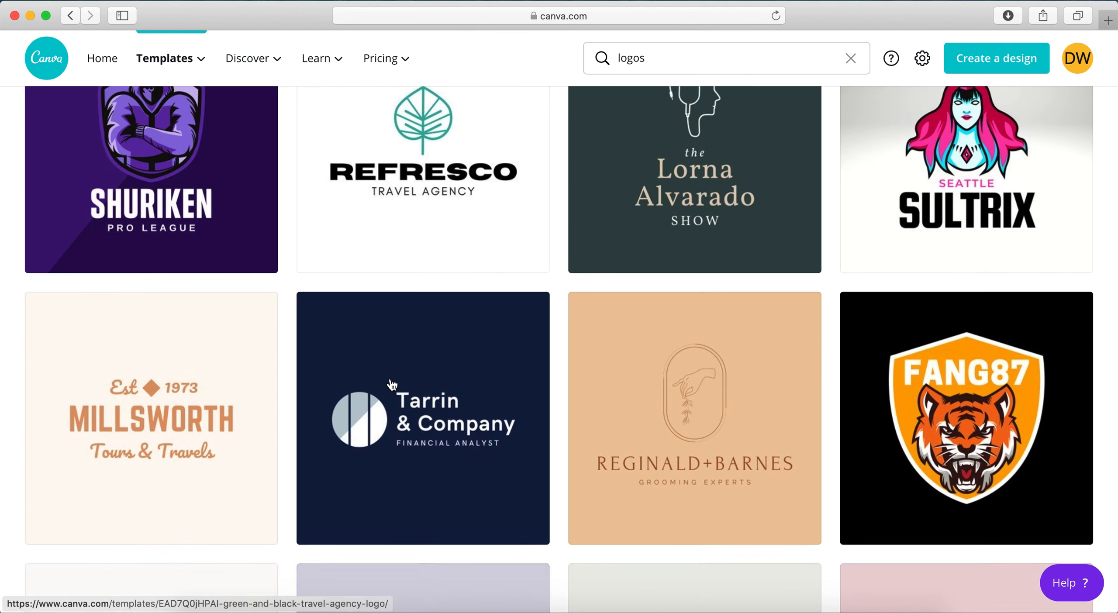
pyautogui.scroll(-7, 1107, 411)
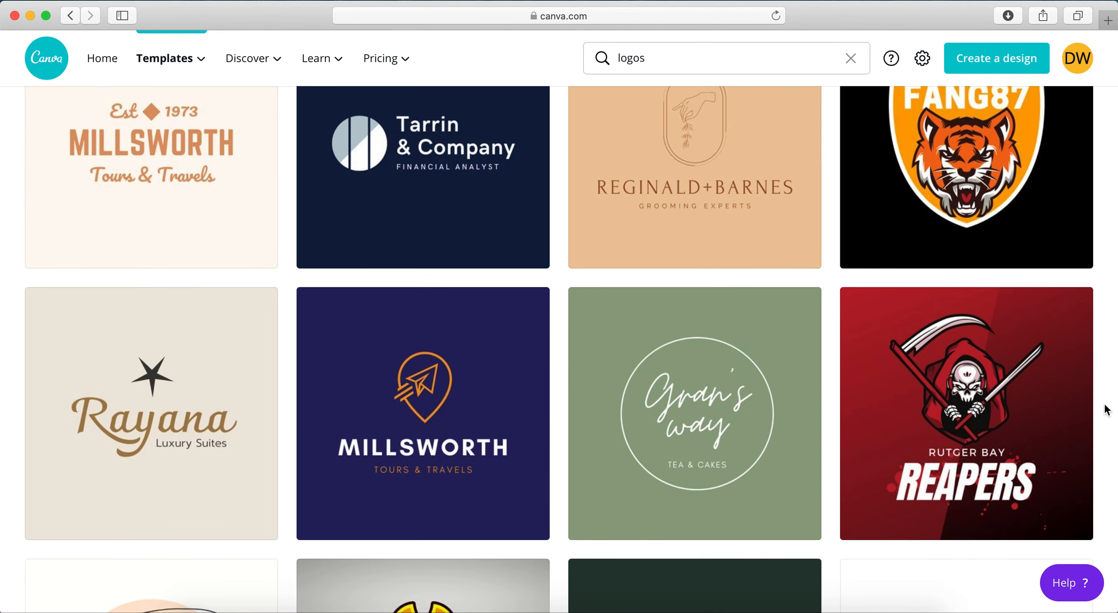
pyautogui.scroll(20, 1107, 411)
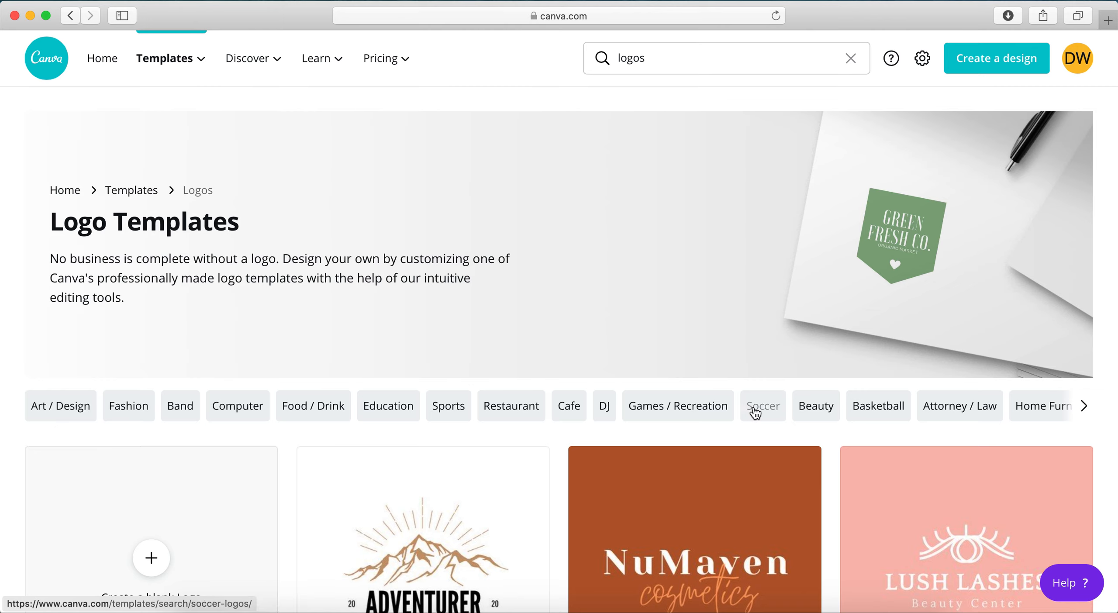
# Narrow the logo templates to the Attorney / Law category and look through the designs.
pyautogui.click(949, 416)
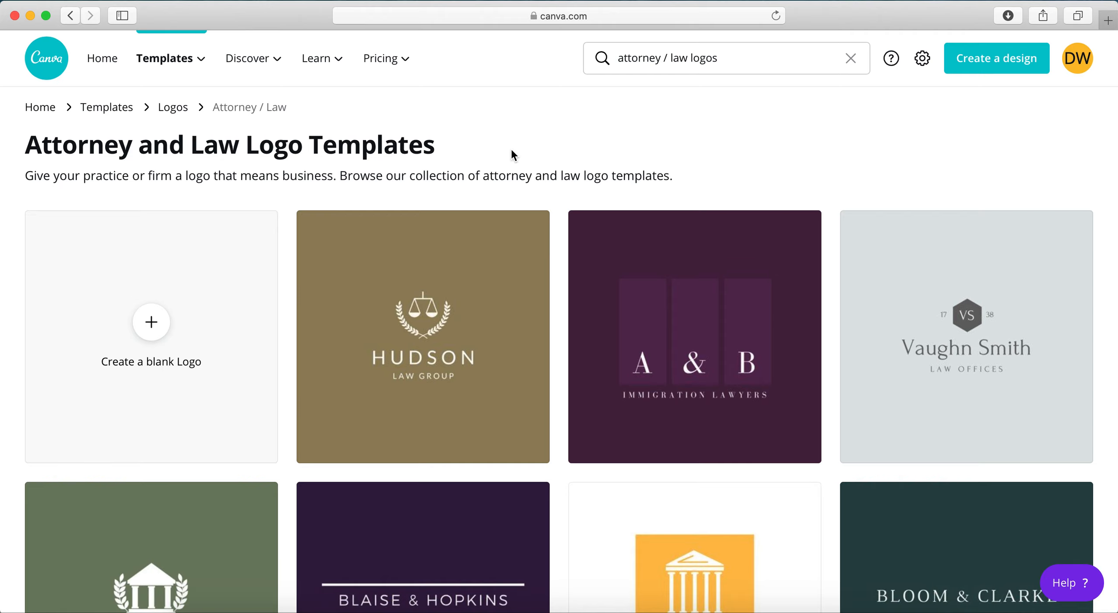
pyautogui.scroll(-8, 664, 300)
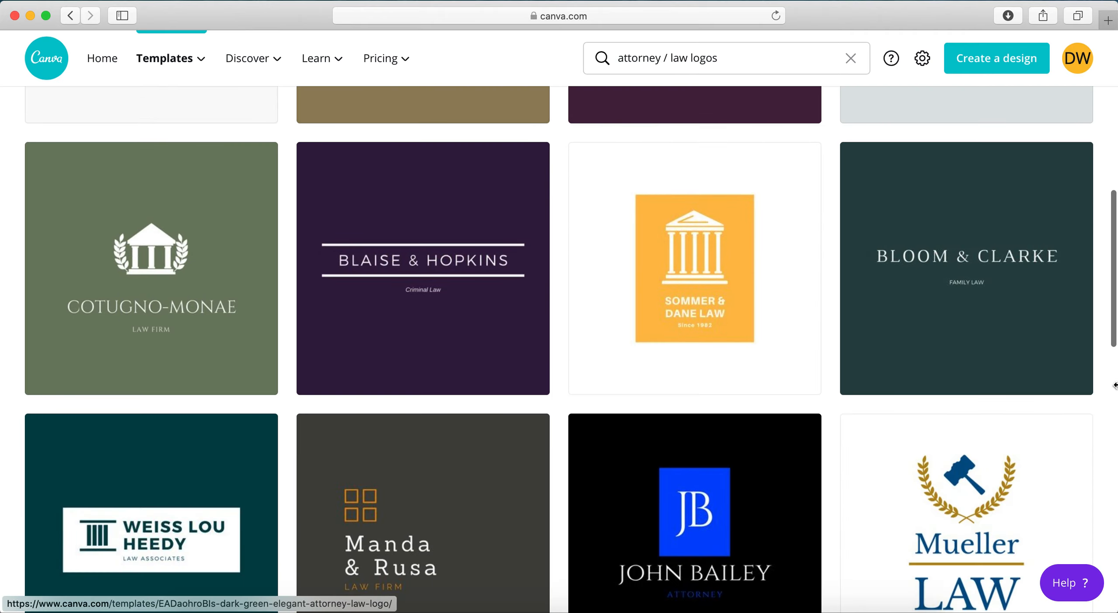
pyautogui.scroll(-15, 1108, 410)
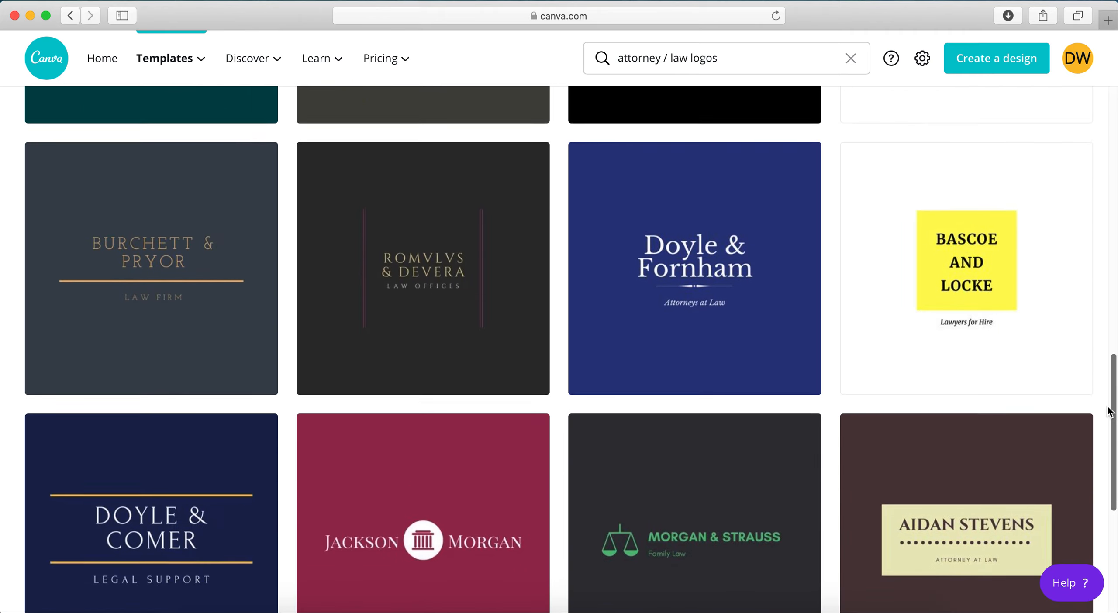
pyautogui.scroll(-6, 1108, 411)
pyautogui.scroll(12, 1108, 411)
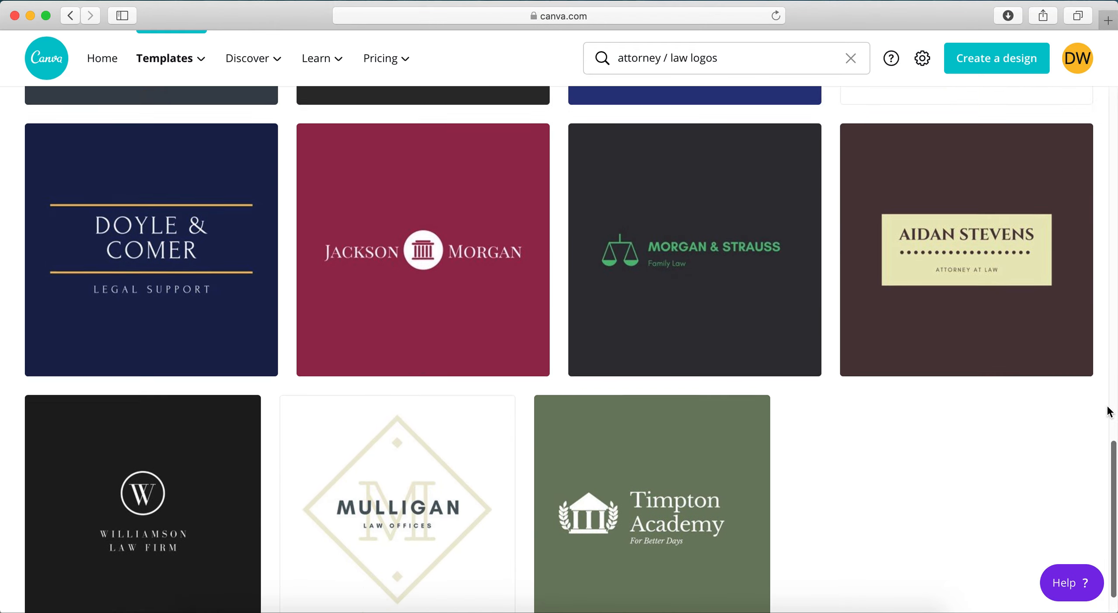
pyautogui.scroll(15, 1108, 410)
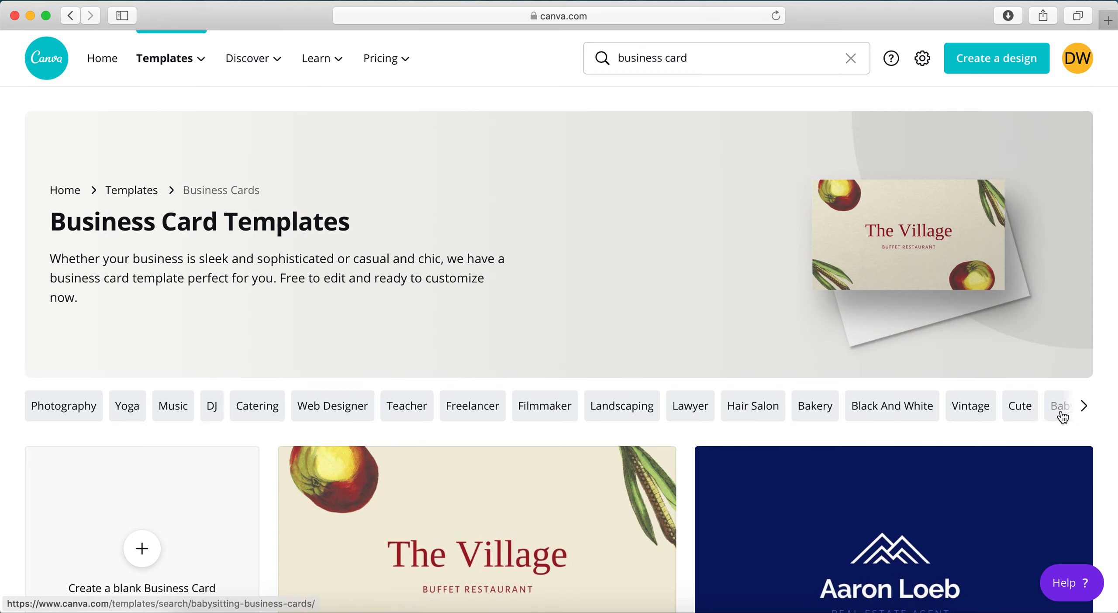
# Narrow the business card templates to the Lawyer category and look through the designs for a suitable card.
pyautogui.click(1083, 408)
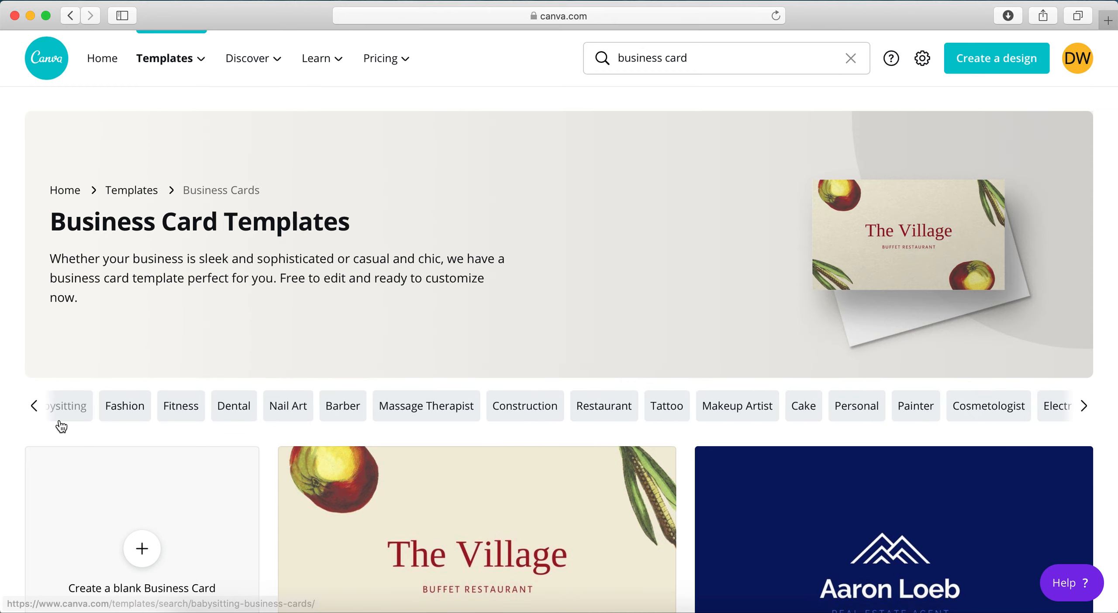
pyautogui.click(34, 411)
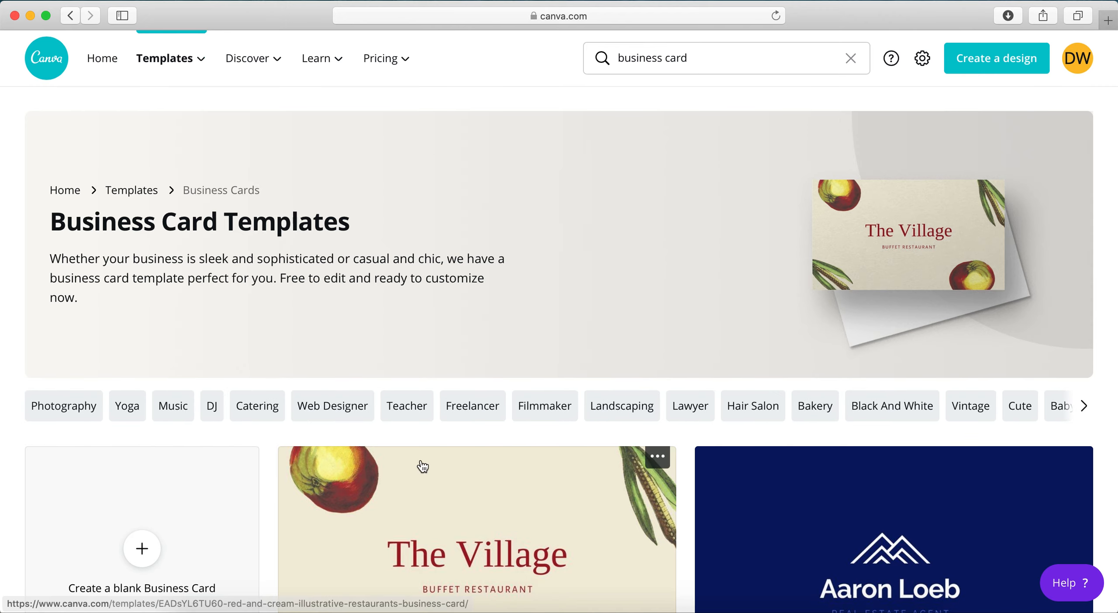
pyautogui.click(691, 411)
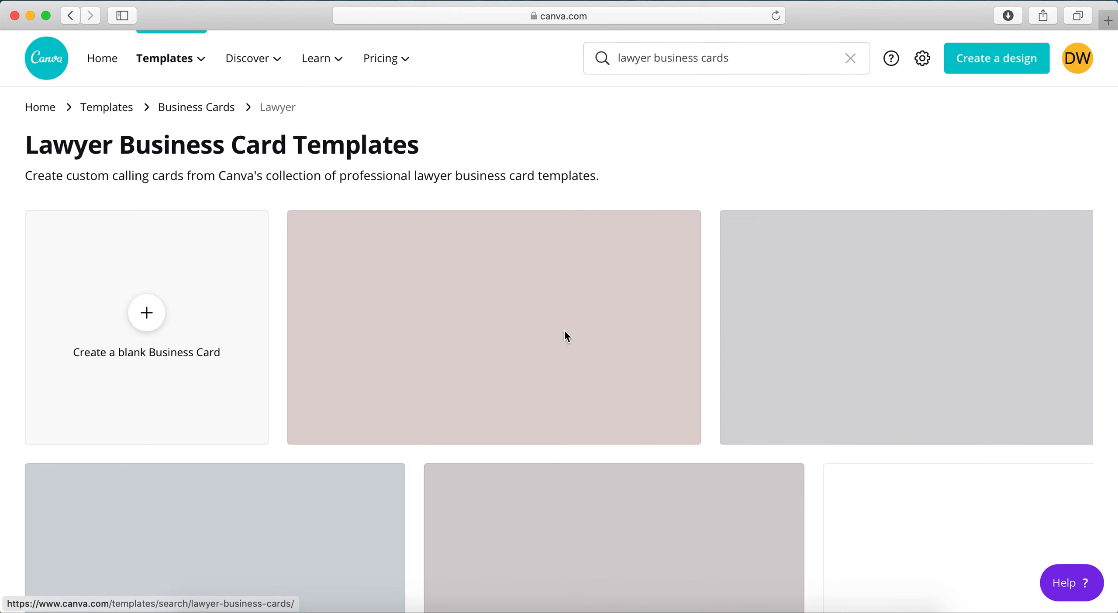
pyautogui.scroll(-15, 1107, 388)
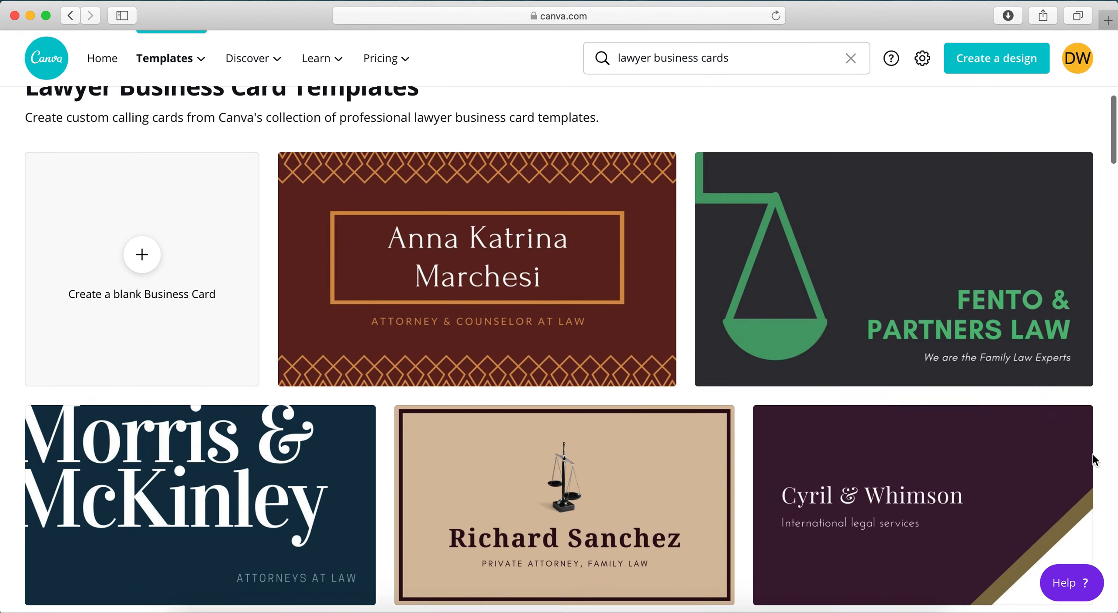
pyautogui.scroll(-2, 1091, 453)
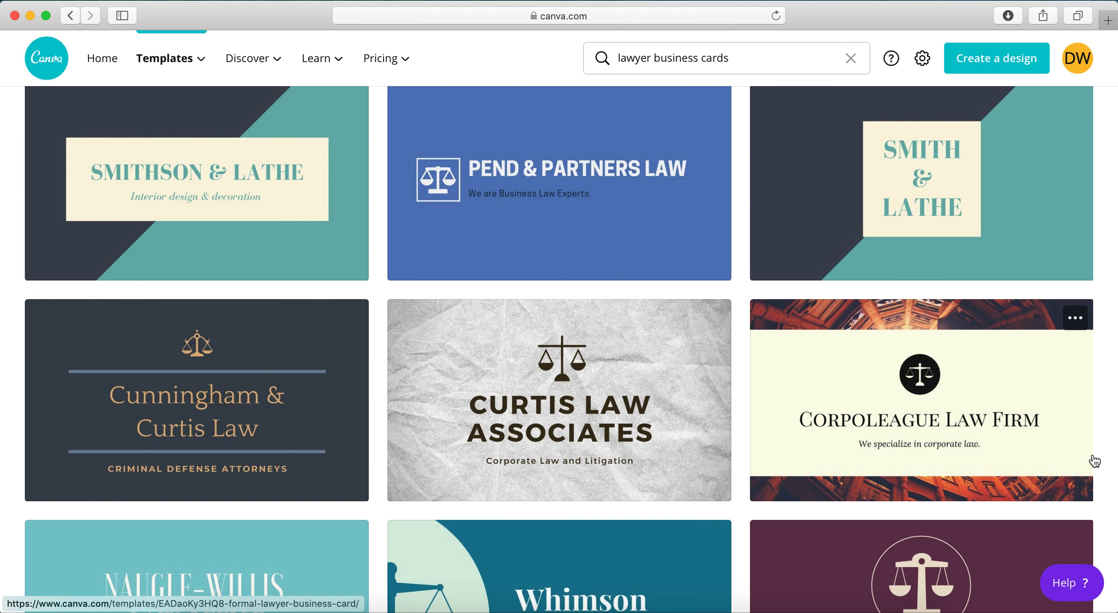
pyautogui.scroll(-8, 1094, 461)
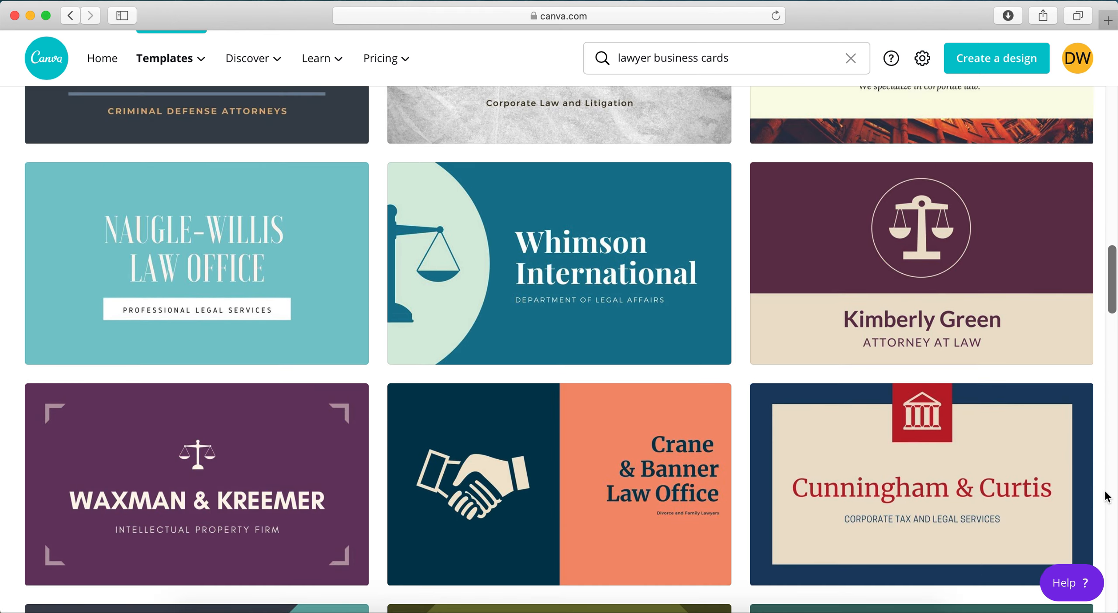
pyautogui.scroll(15, 1105, 497)
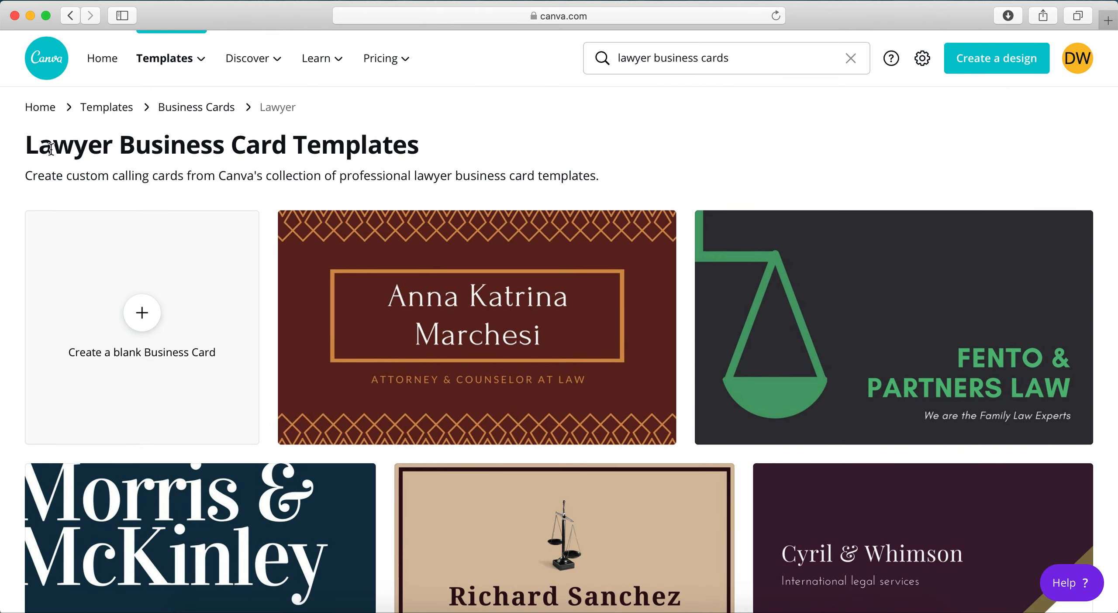
pyautogui.scroll(-15, 293, 262)
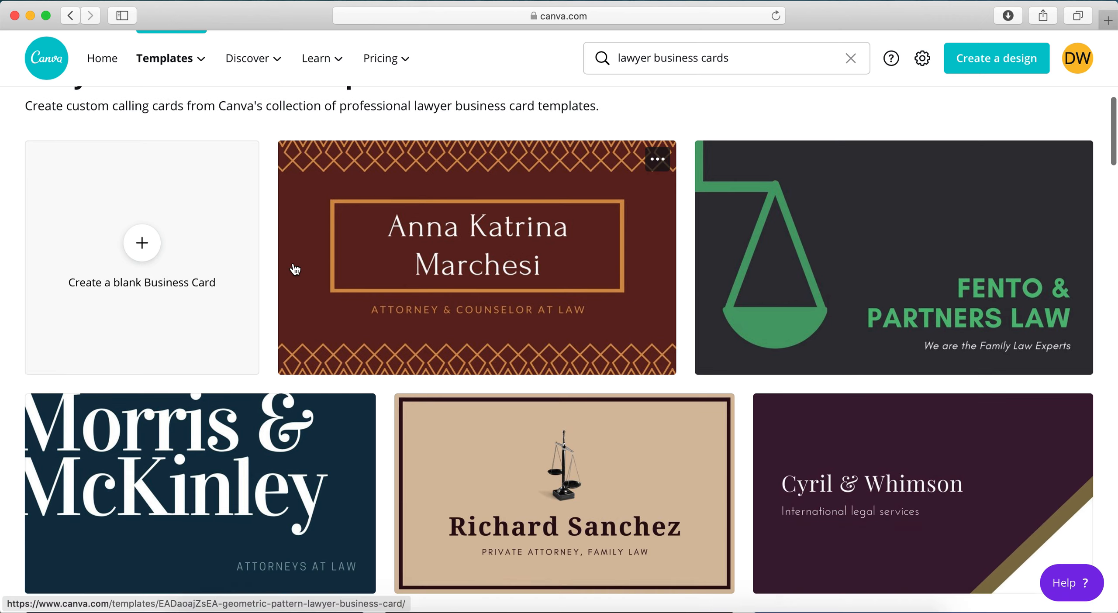
pyautogui.scroll(-15, 5, 371)
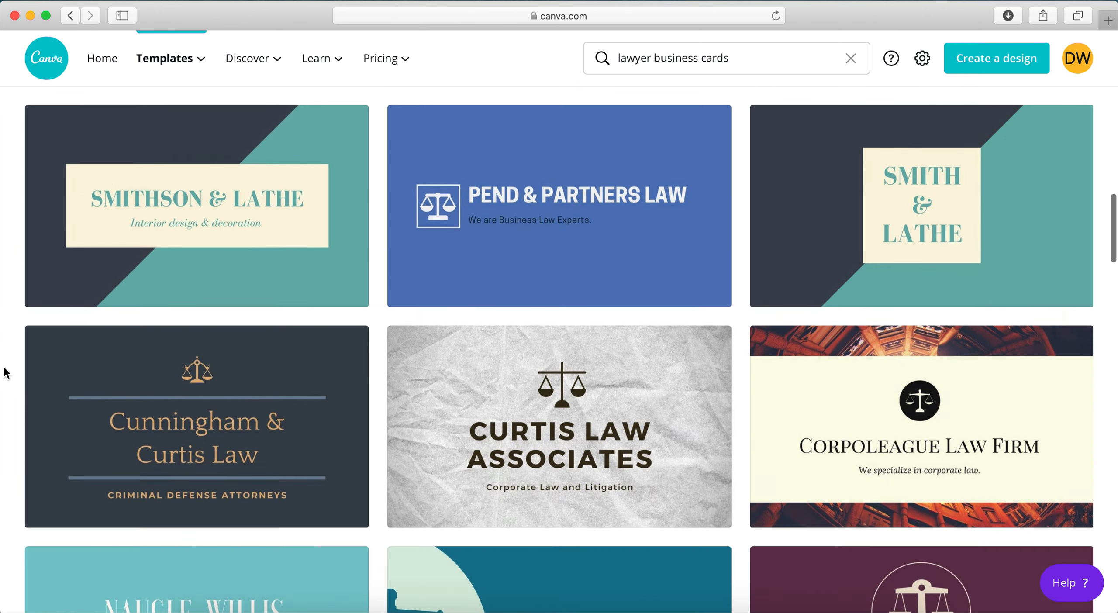
pyautogui.scroll(-7, 5, 372)
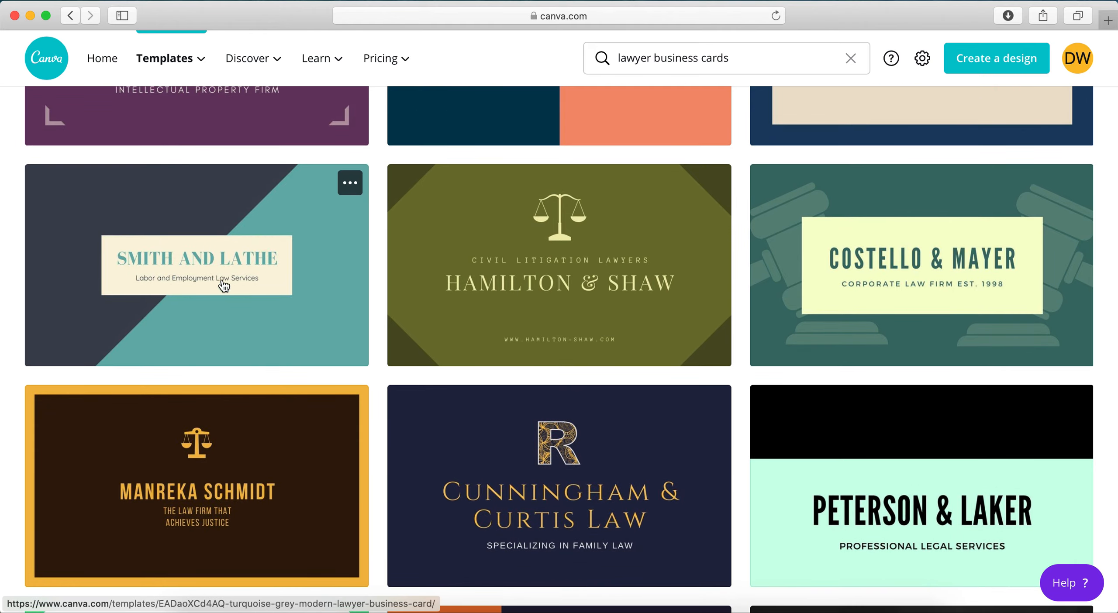
# Preview the turquoise and grey "Smith and Lathe" card template and examine its description, colors, fonts and similar templates.
pyautogui.click(256, 293)
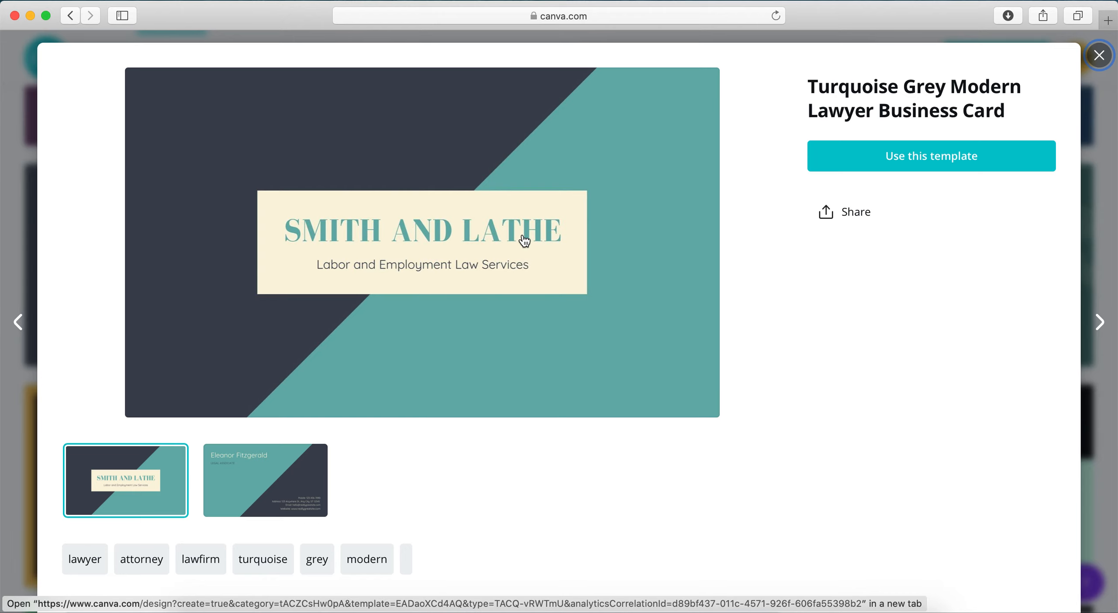
pyautogui.scroll(-8, 506, 353)
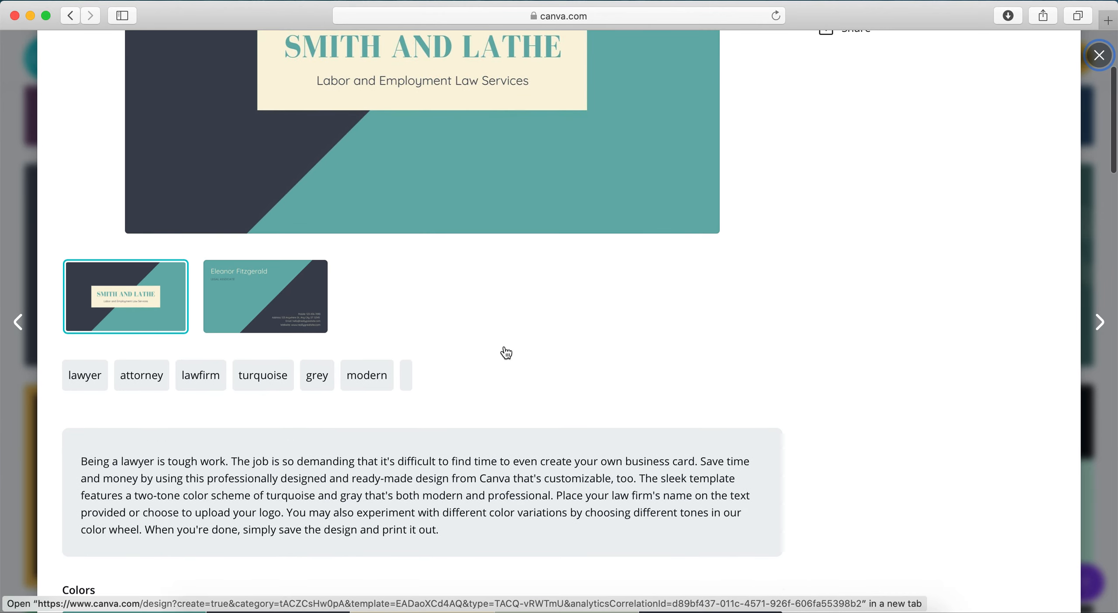
pyautogui.scroll(-9, 801, 331)
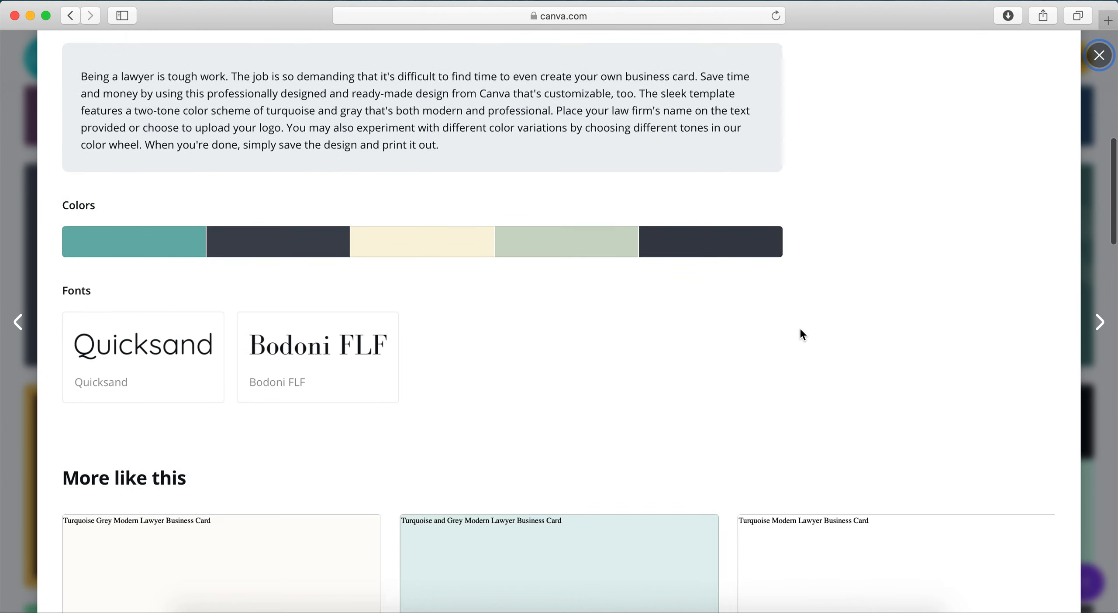
pyautogui.scroll(3, 358, 278)
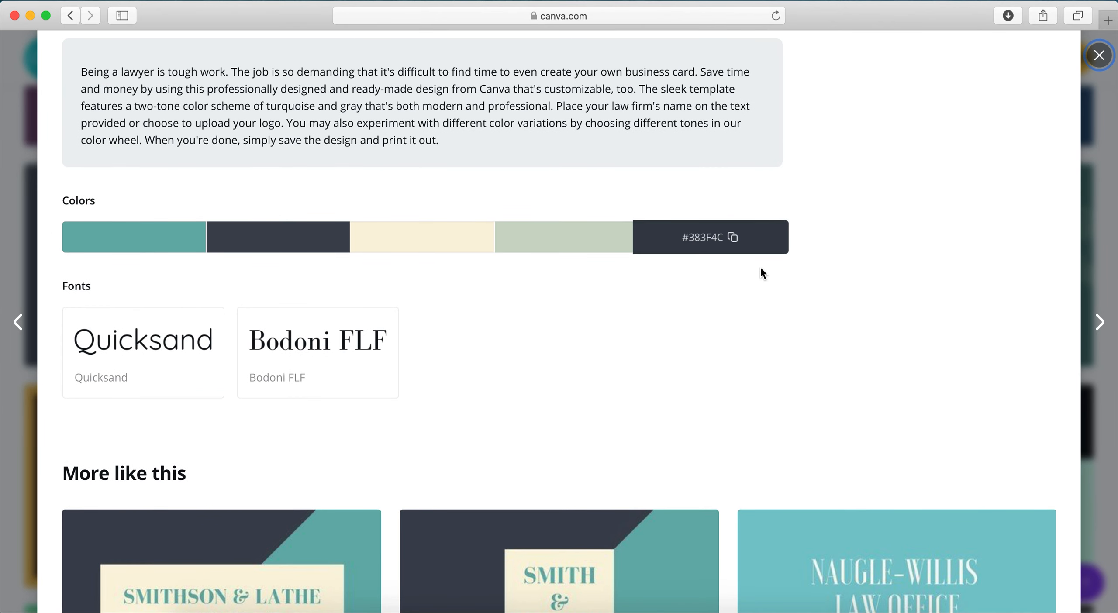
pyautogui.scroll(1, 762, 269)
pyautogui.scroll(12, 762, 270)
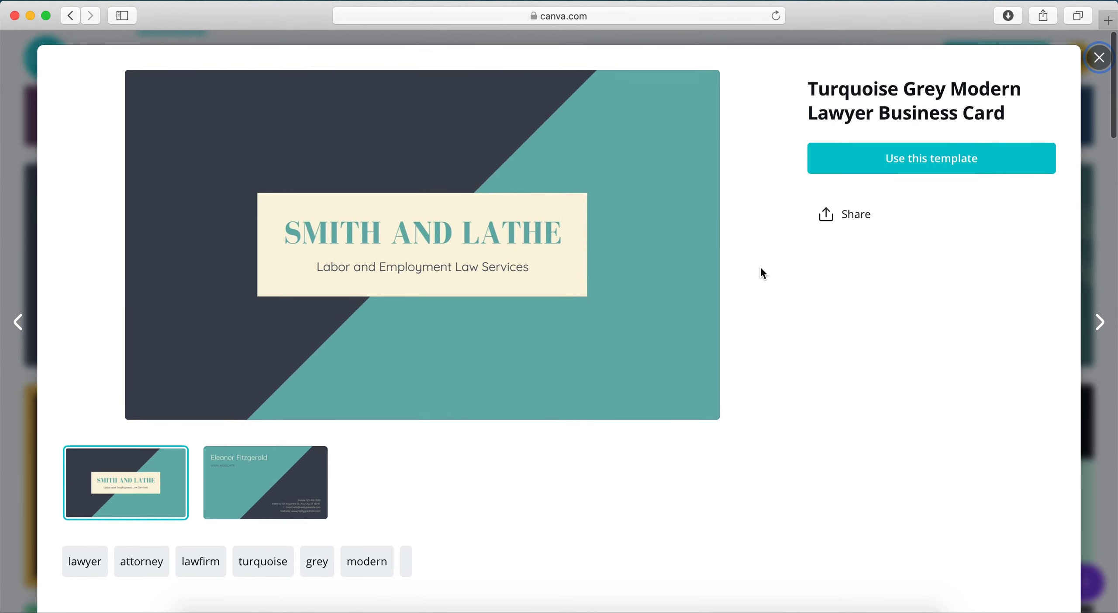
pyautogui.scroll(-10, 474, 294)
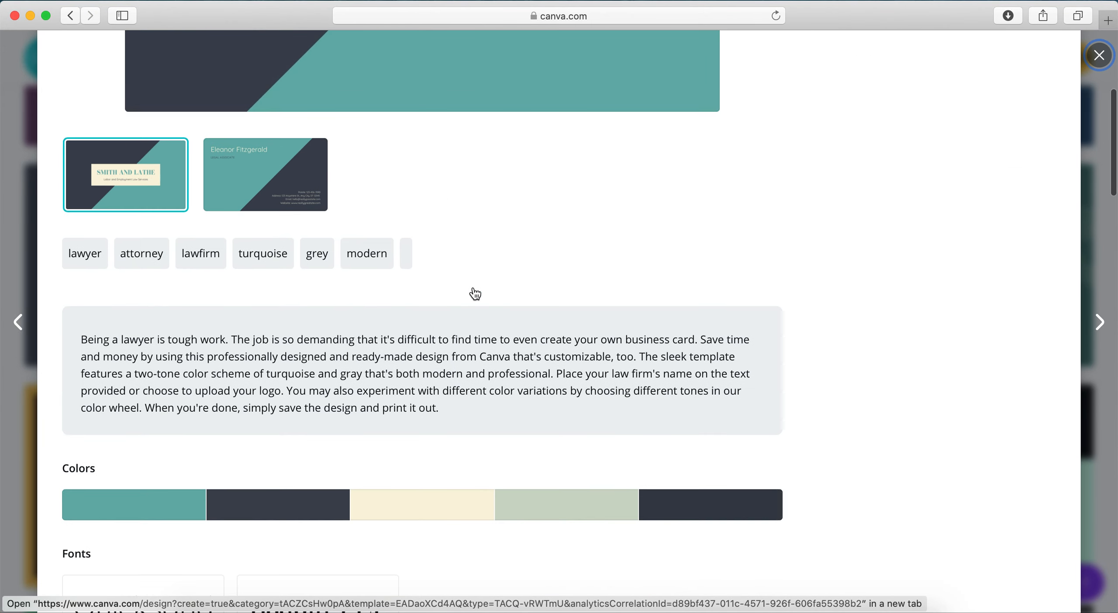
pyautogui.scroll(-9, 792, 401)
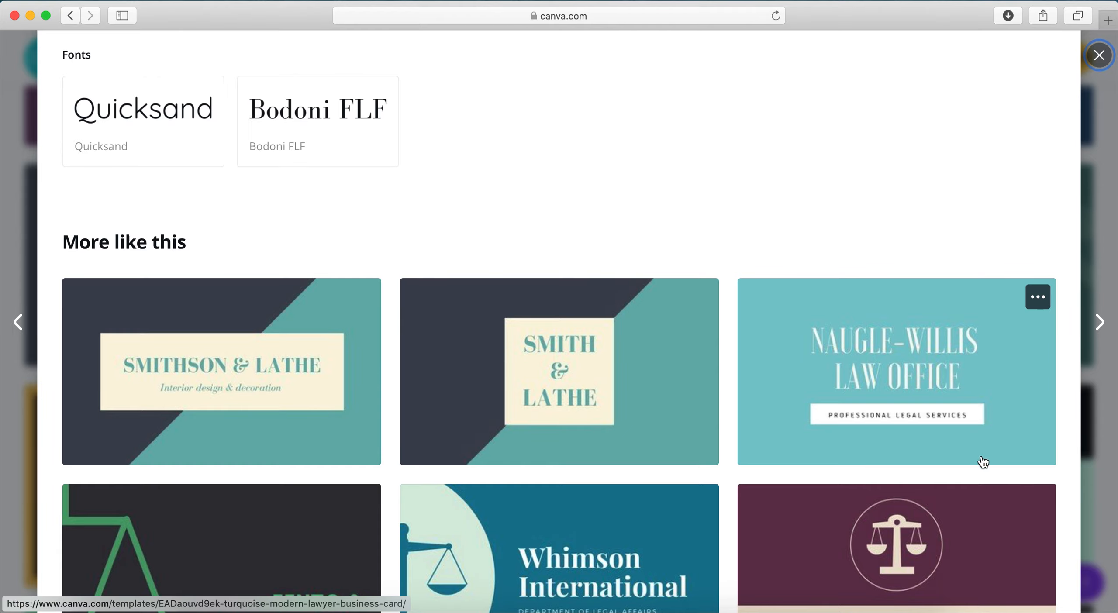
pyautogui.scroll(-7, 984, 463)
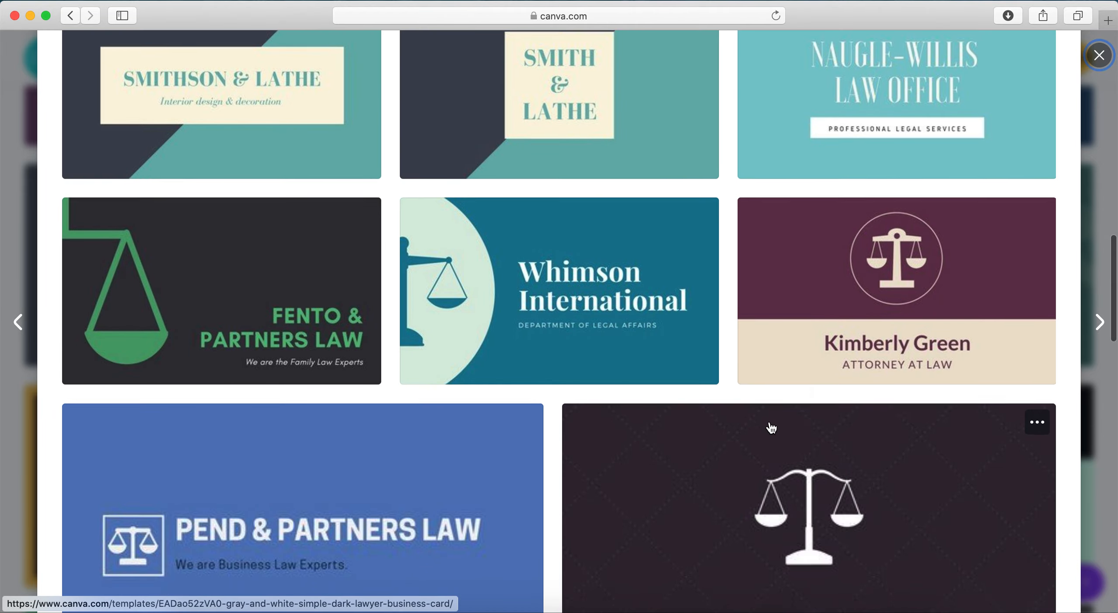
pyautogui.scroll(-20, 771, 428)
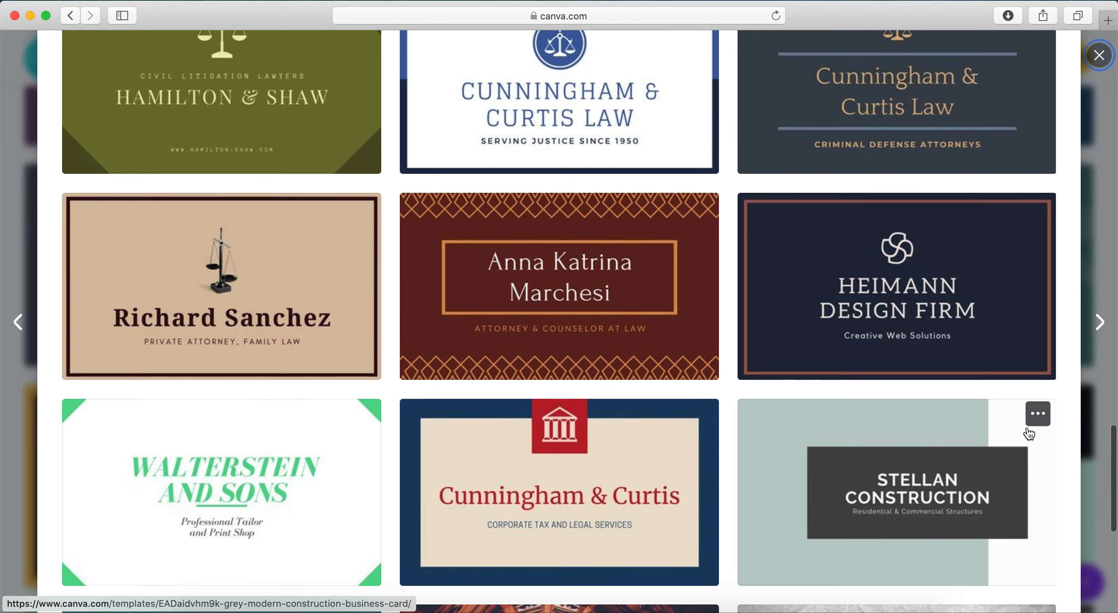
pyautogui.scroll(4, 1074, 447)
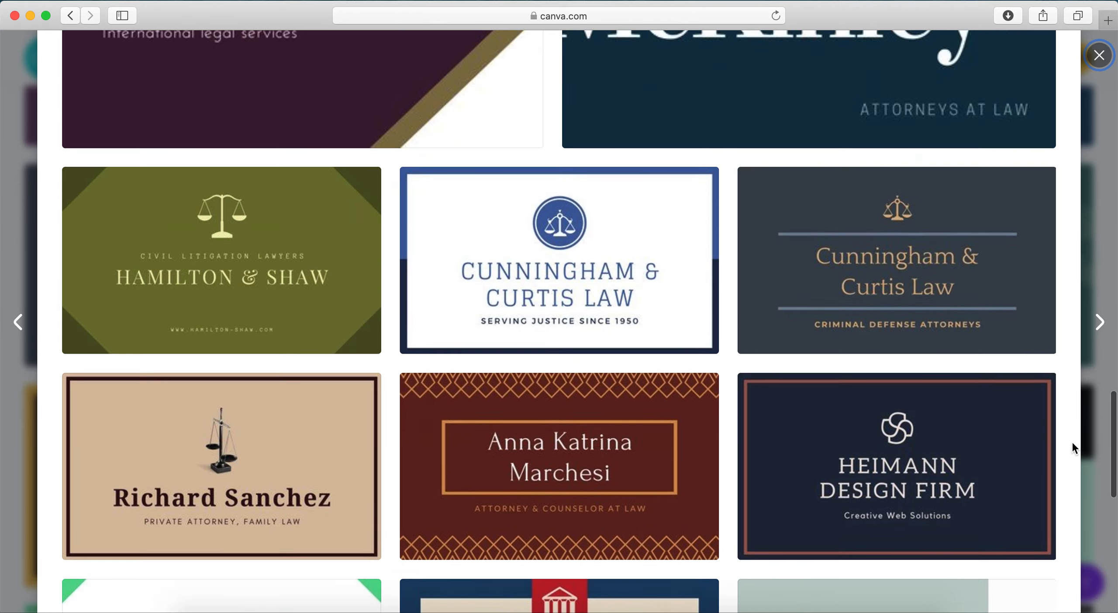
pyautogui.scroll(15, 1072, 442)
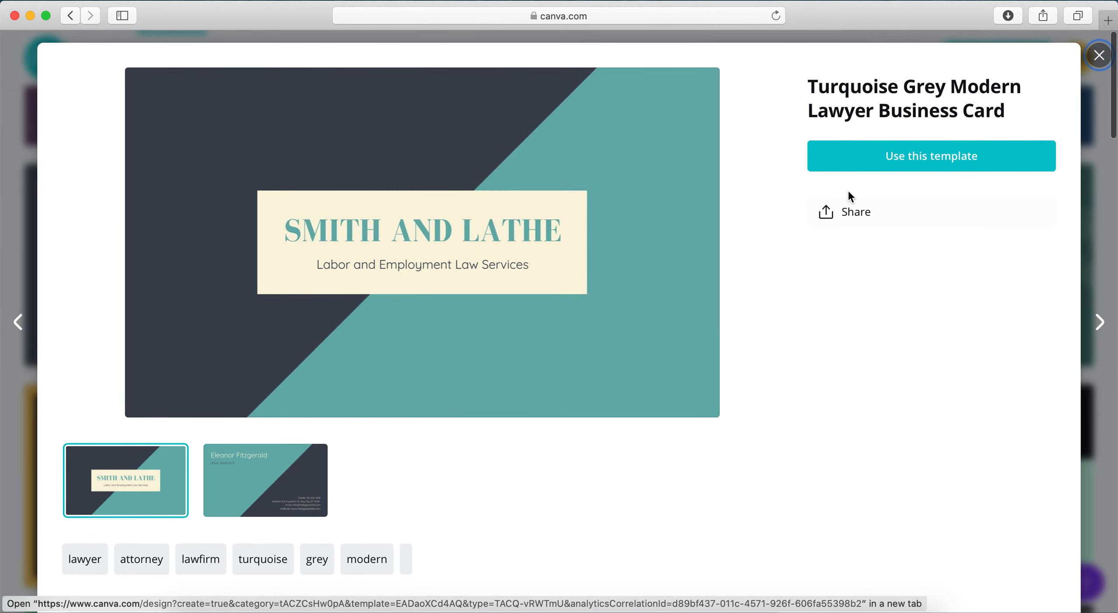
# Open the turquoise and grey lawyer card template for editing and change the front heading to "JACK AND JILL".
pyautogui.click(921, 158)
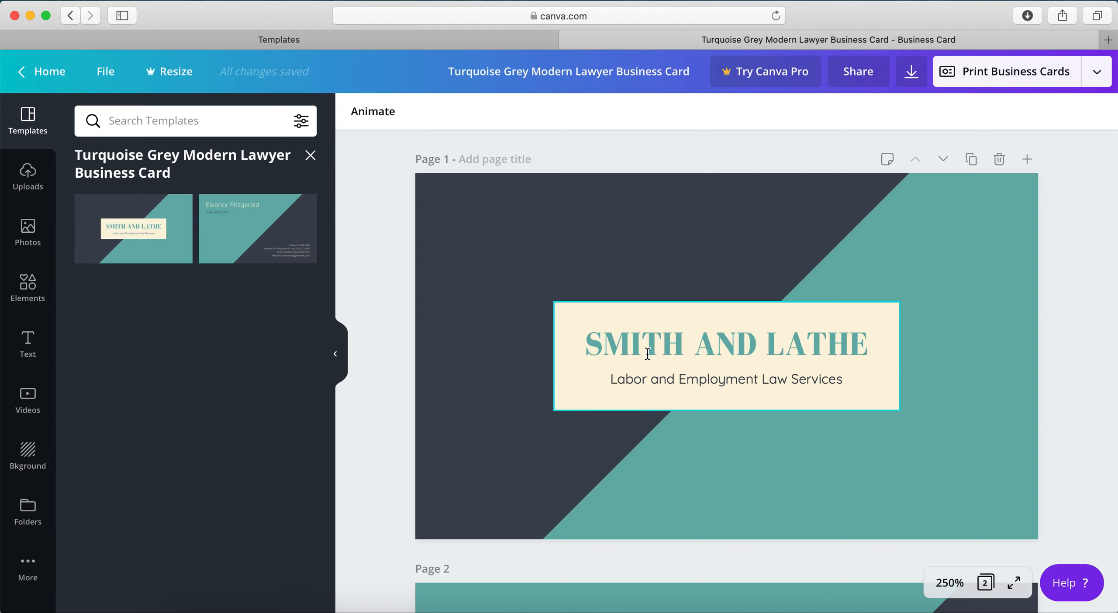
pyautogui.click(335, 354)
pyautogui.click(519, 352)
pyautogui.click(518, 352)
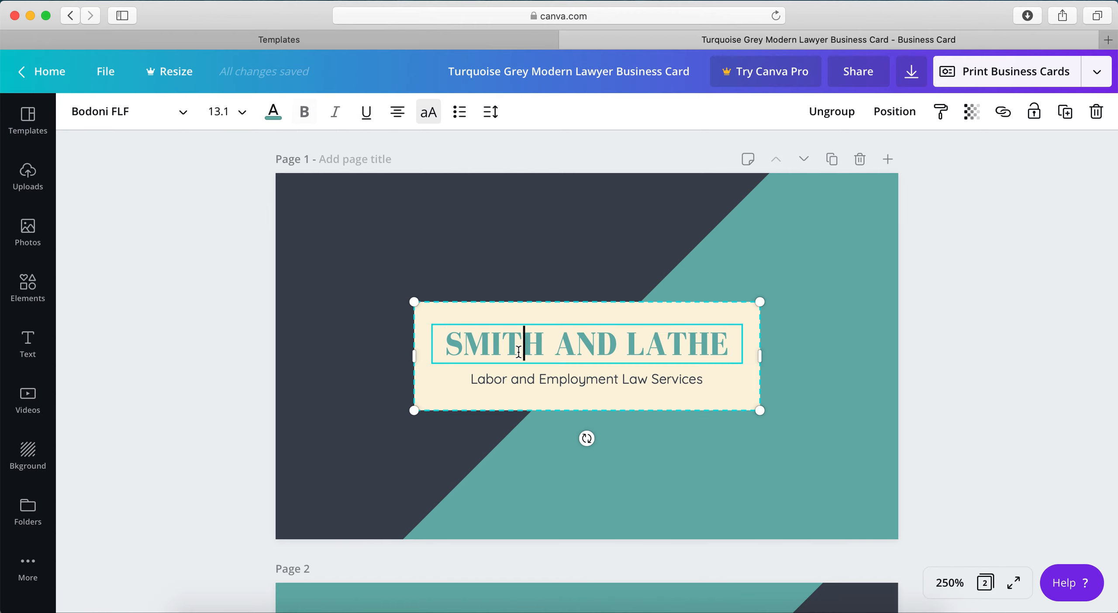
pyautogui.tripleClick(519, 352)
pyautogui.doubleClick(518, 336)
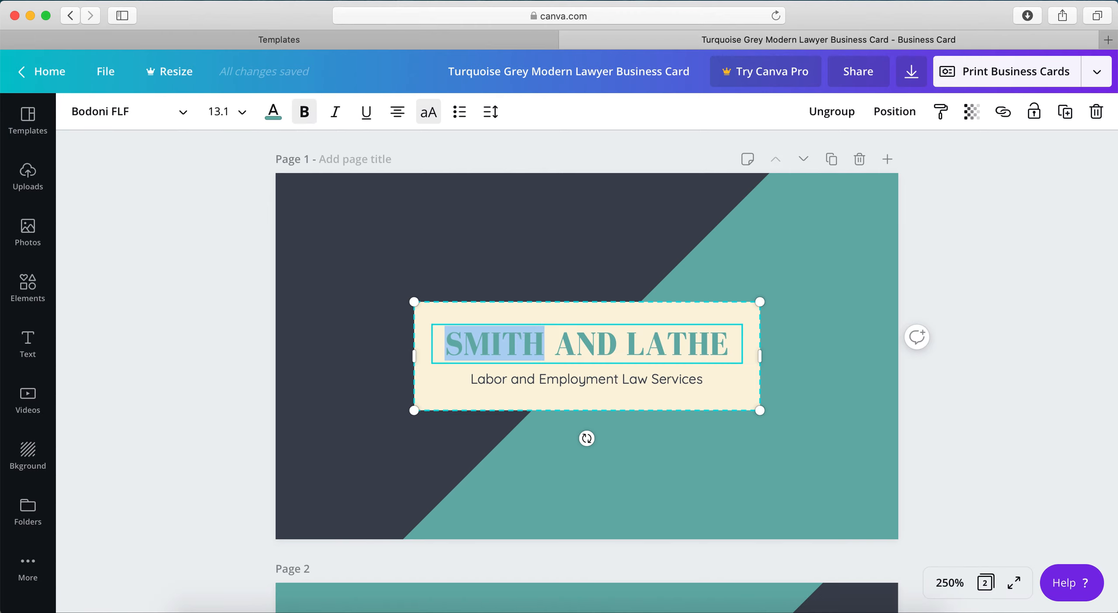
pyautogui.write('JACK')
pyautogui.doubleClick(658, 338)
pyautogui.write('JILL')
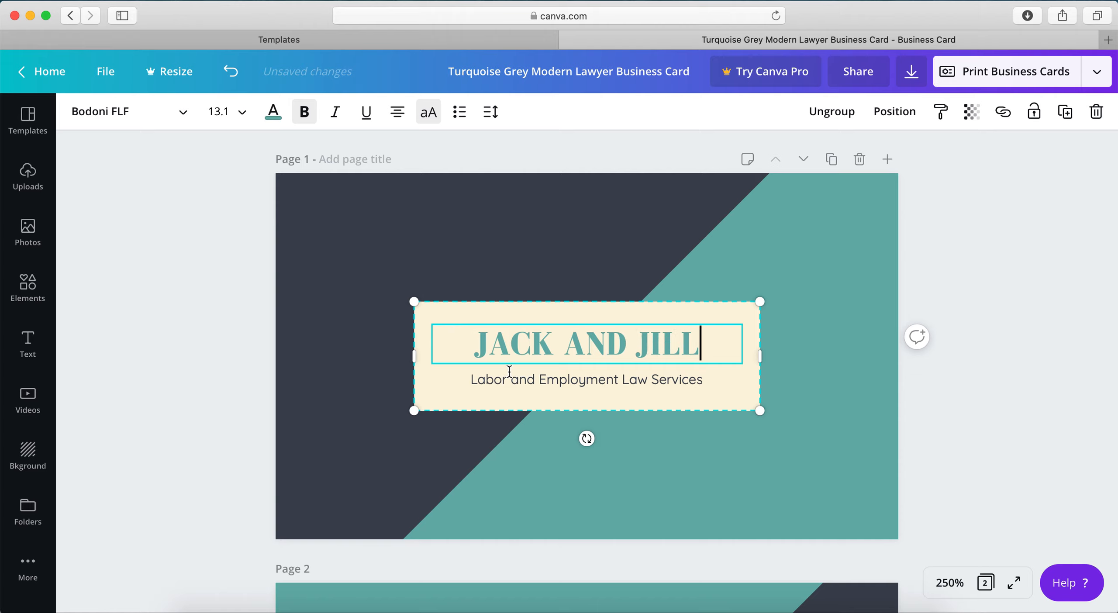
pyautogui.click(471, 380)
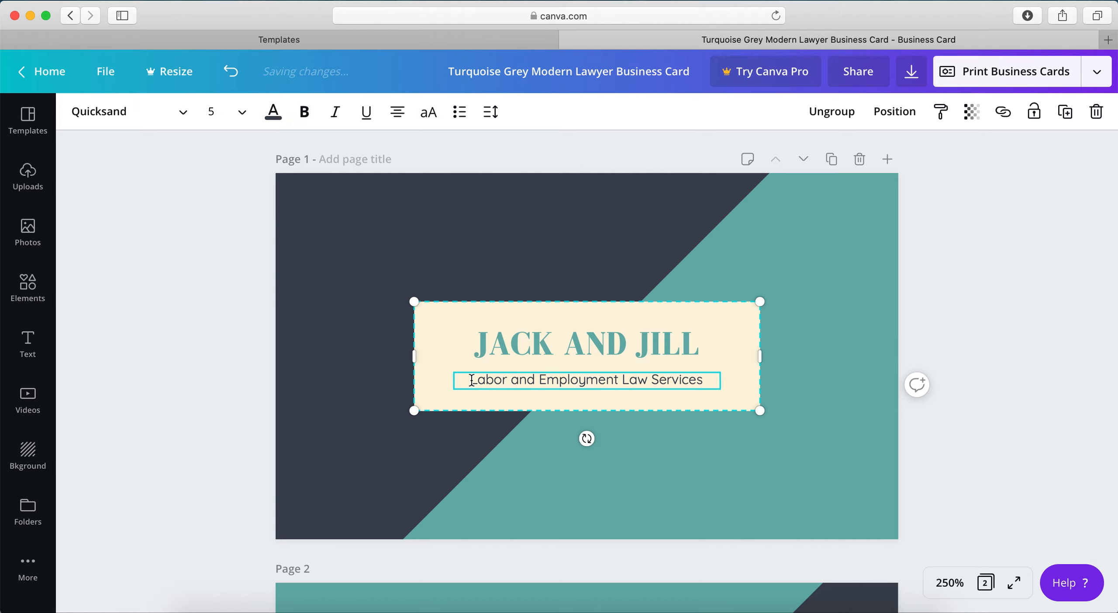
pyautogui.moveTo(472, 378); pyautogui.dragTo(532, 377)
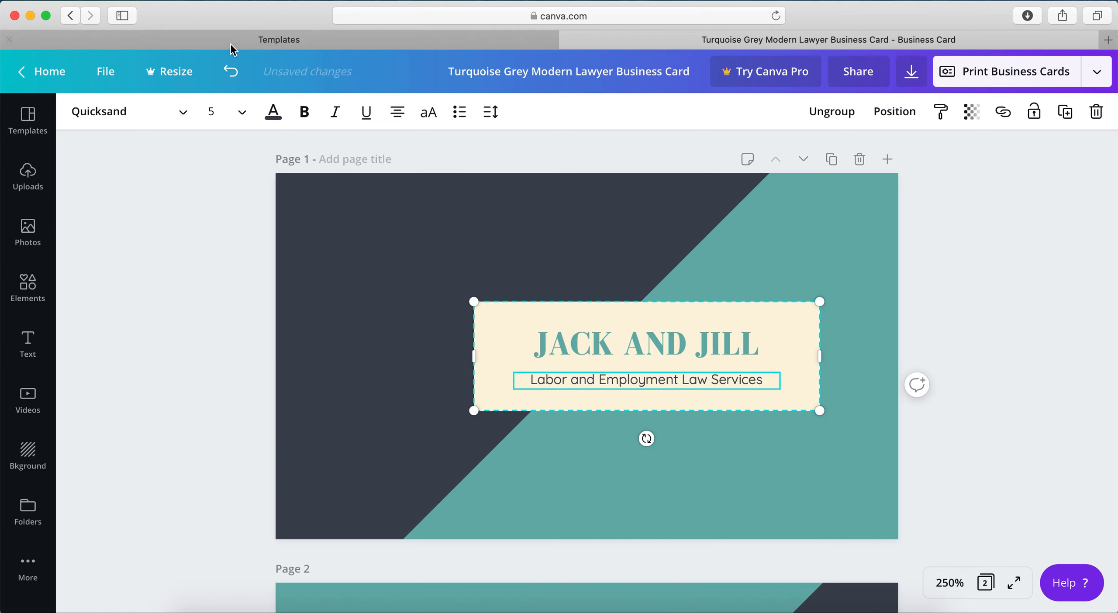
pyautogui.click(230, 71)
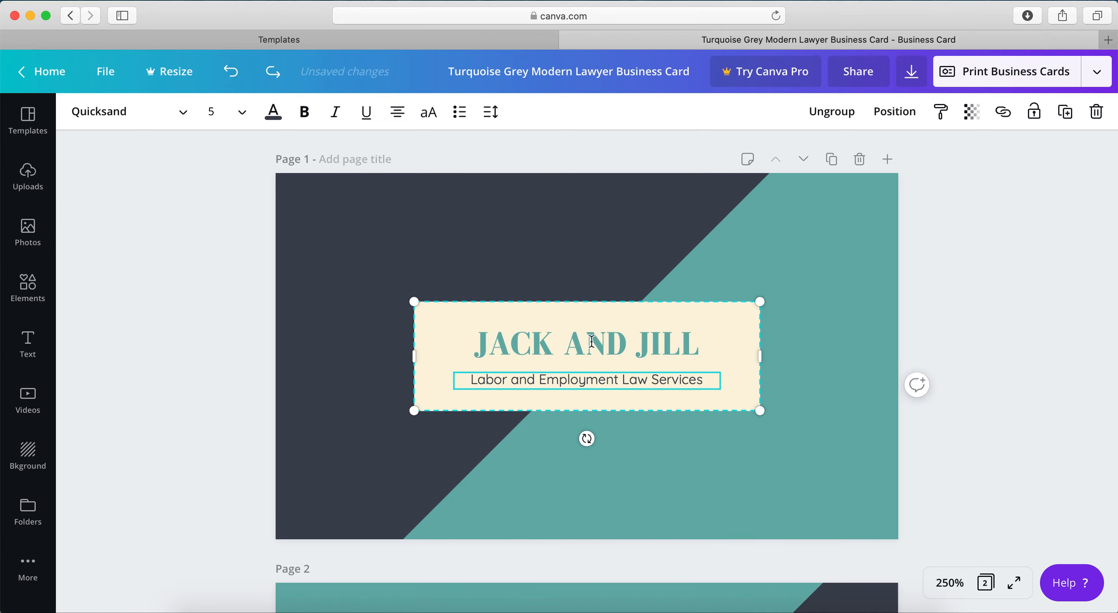
# Replace the tagline under the front heading with "LEGAL EAGLES & LAW FIRM".
pyautogui.tripleClick(531, 383)
pyautogui.write('L')
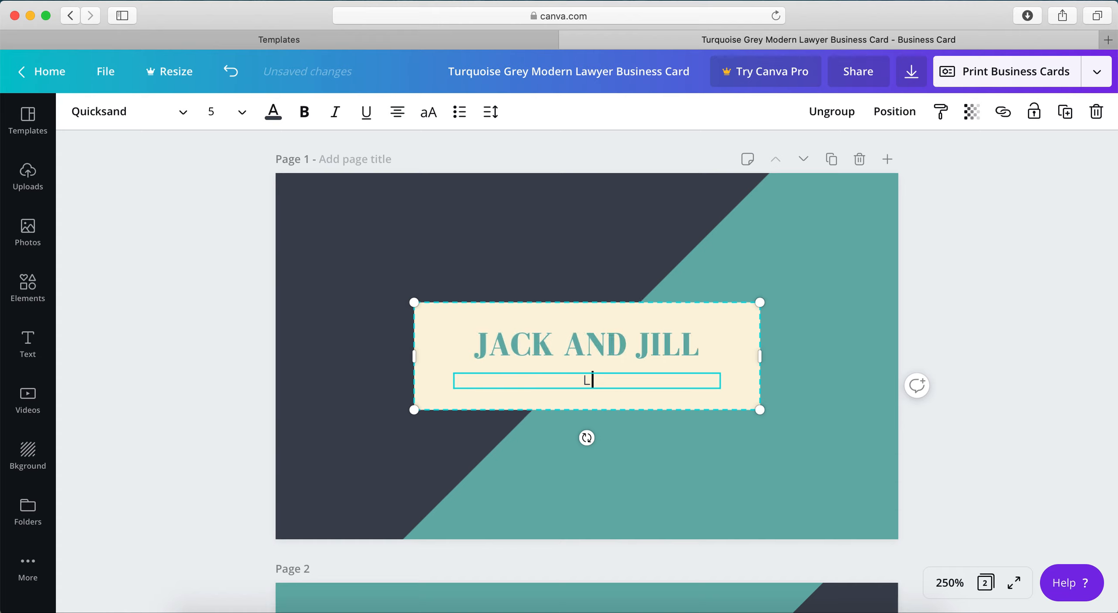
pyautogui.write('EGAL SER')
pyautogui.press('BackSpace')
pyautogui.press('BackSpace')
pyautogui.write('GLES')
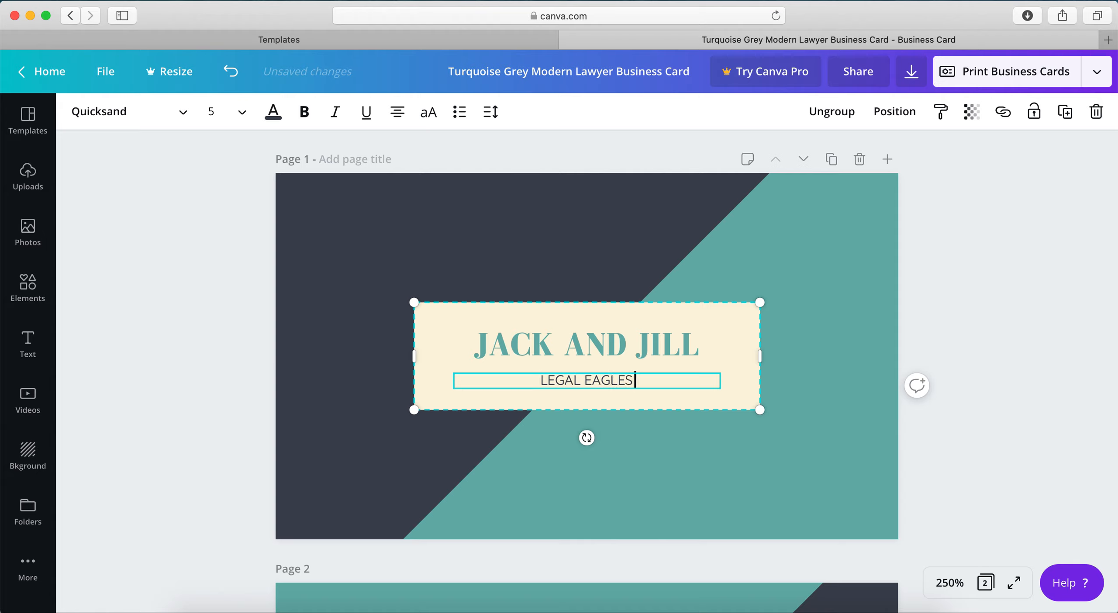
pyautogui.write(' & LAW FIRM')
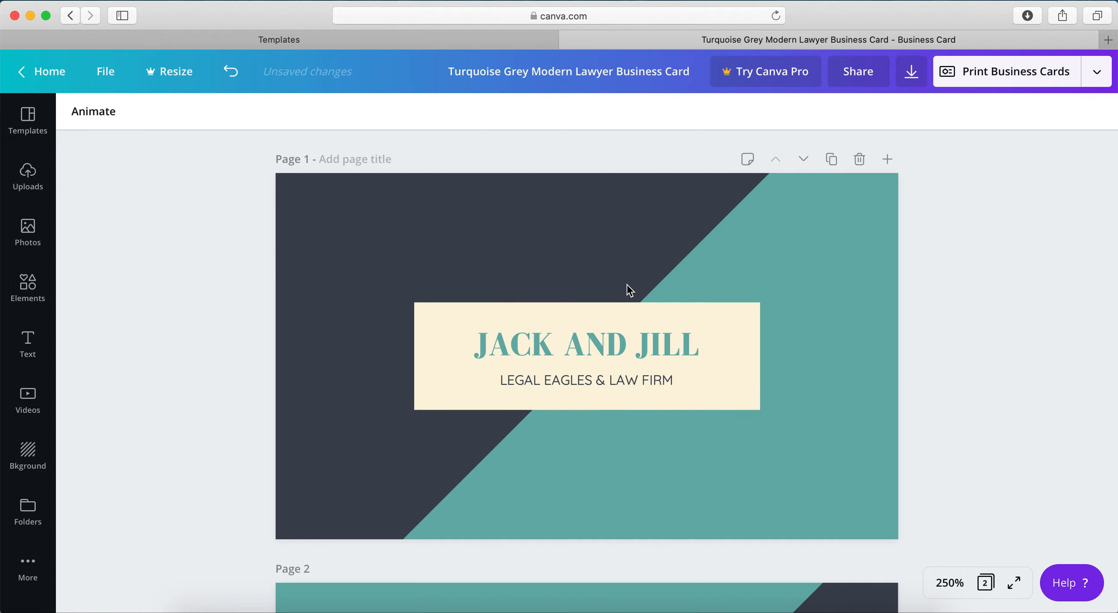
# On page 2, replace the placeholder name with the cardholder's full name and set the job title to "PARTNER".
pyautogui.scroll(-3, 233, 428)
pyautogui.scroll(-8, 233, 430)
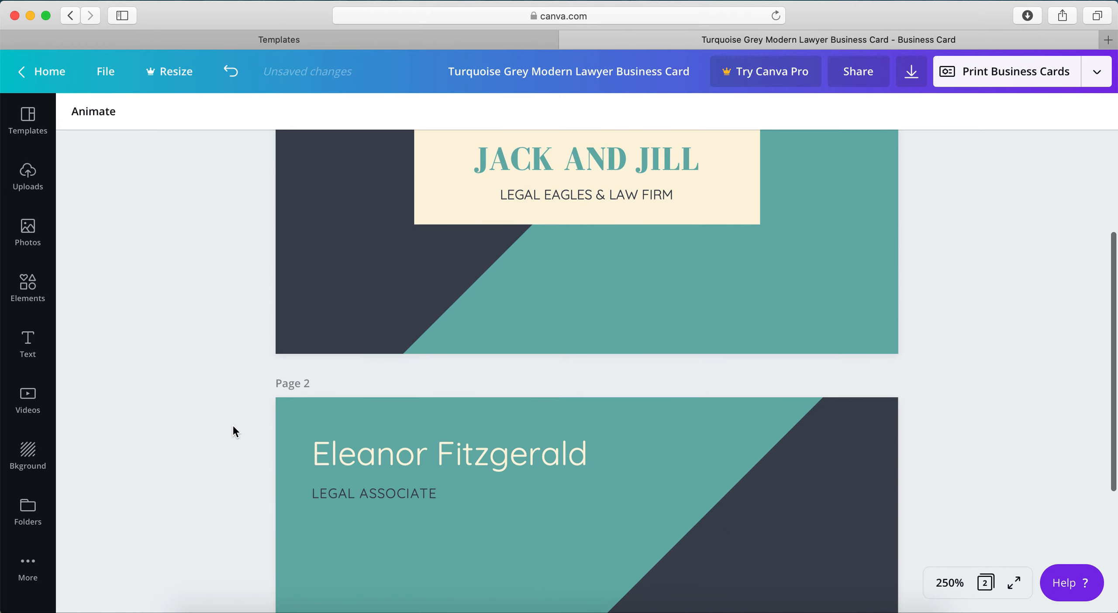
pyautogui.doubleClick(406, 220)
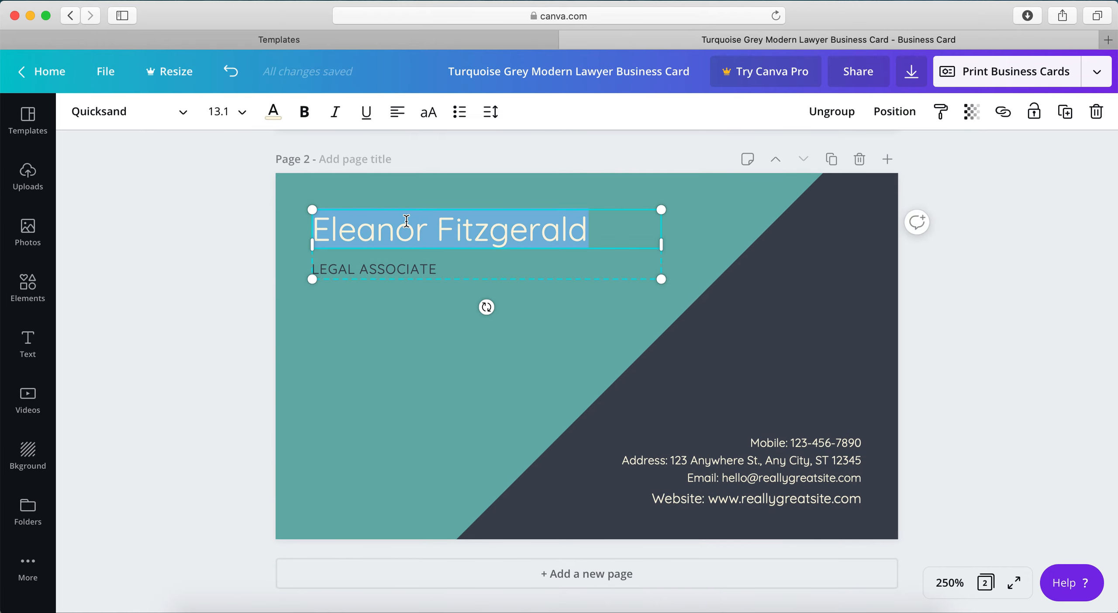
pyautogui.write('Homer Simpson')
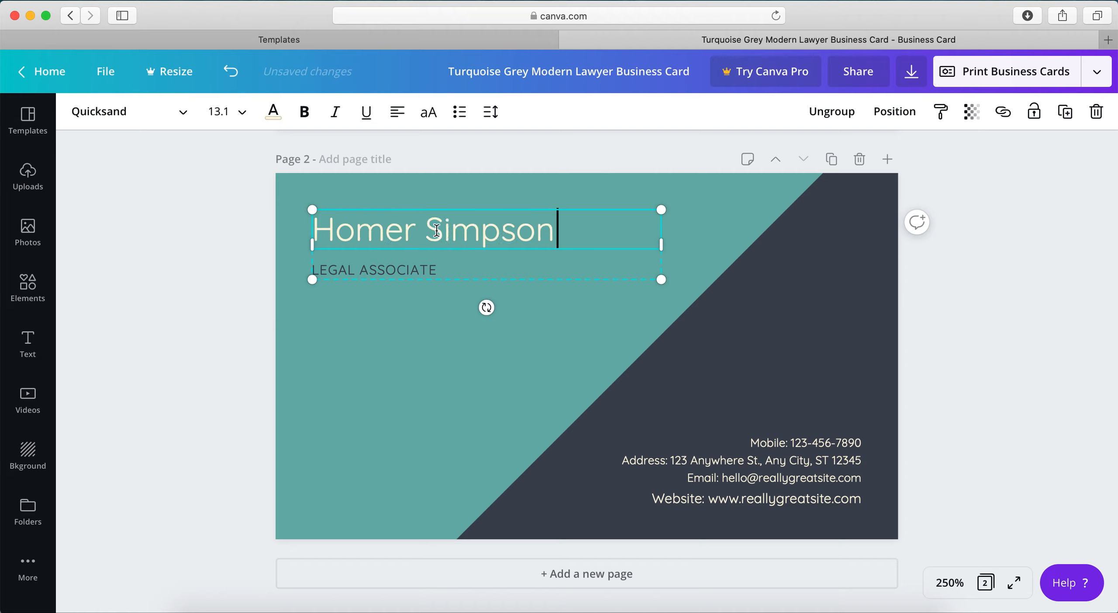
pyautogui.doubleClick(395, 264)
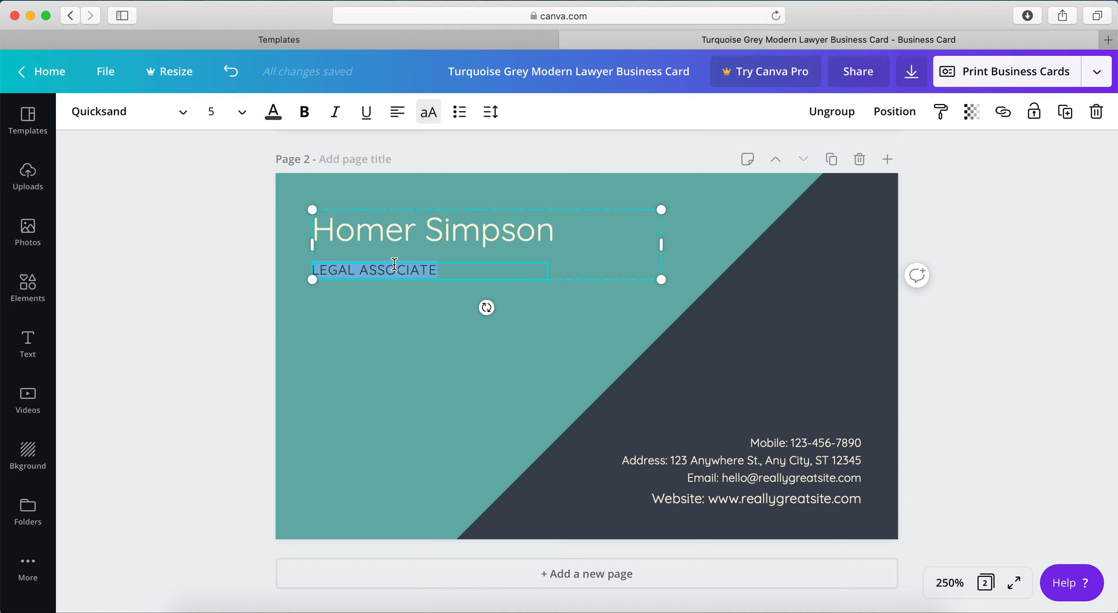
pyautogui.write('PART')
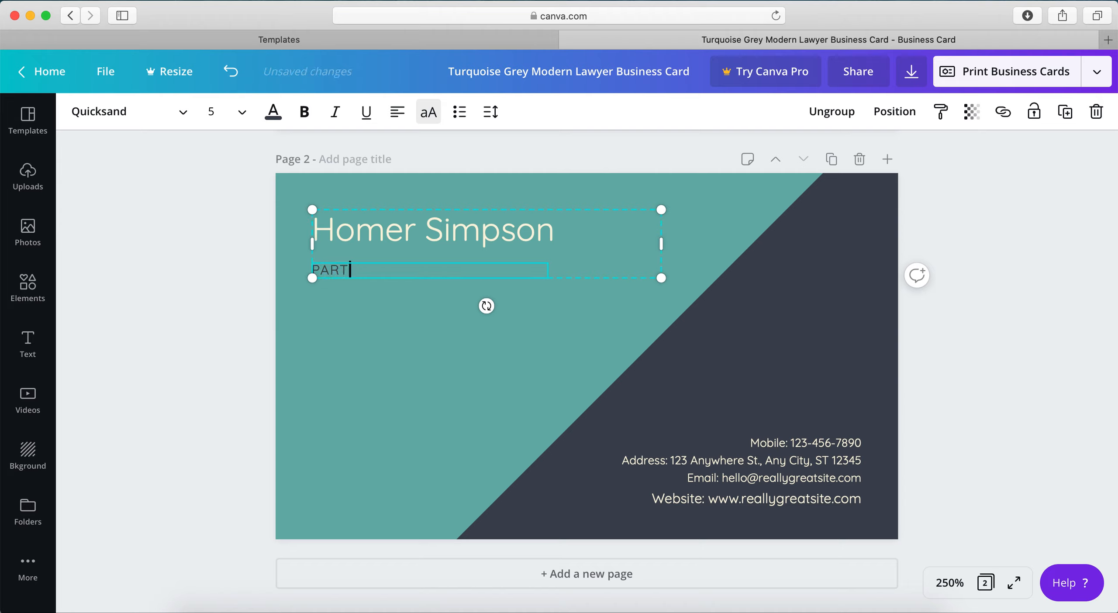
pyautogui.write('NER')
# Examine the contact details block on page 2 and the background and text elements on page 1.
pyautogui.click(672, 457)
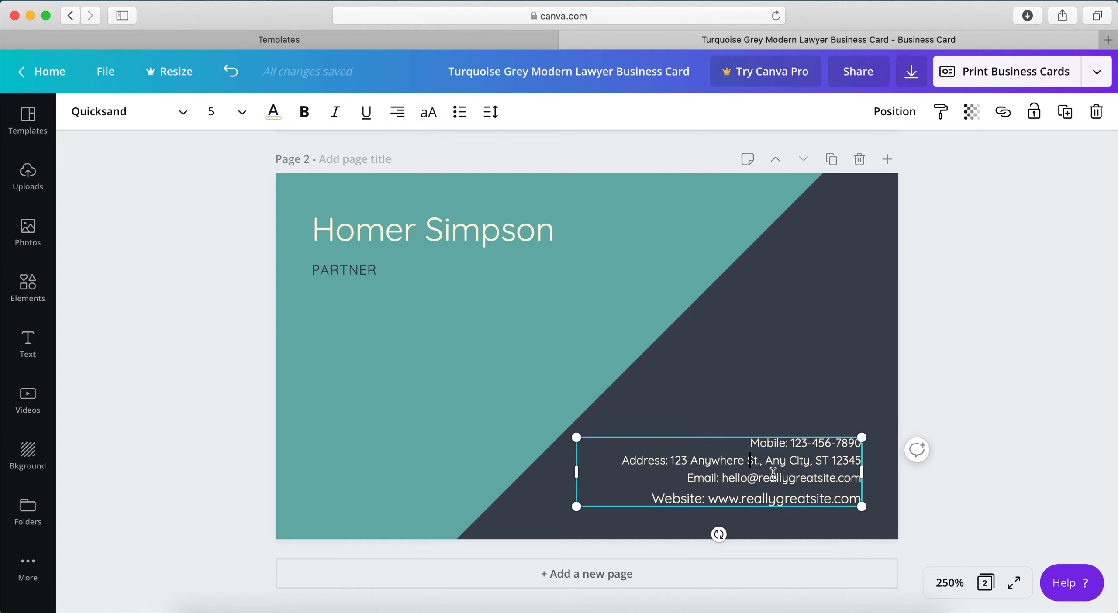
pyautogui.click(955, 333)
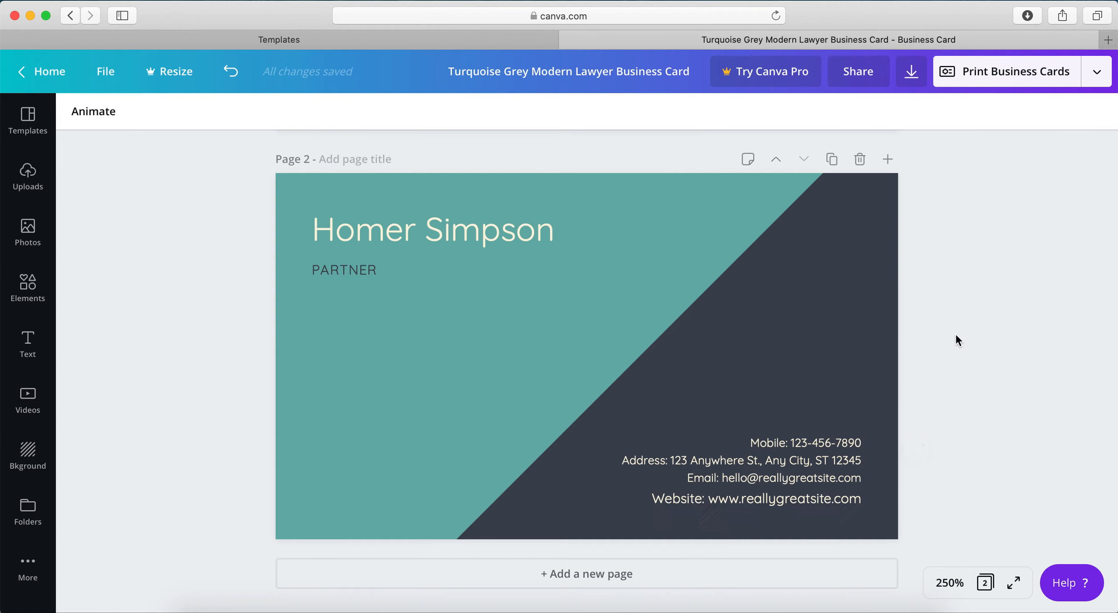
pyautogui.scroll(10, 750, 355)
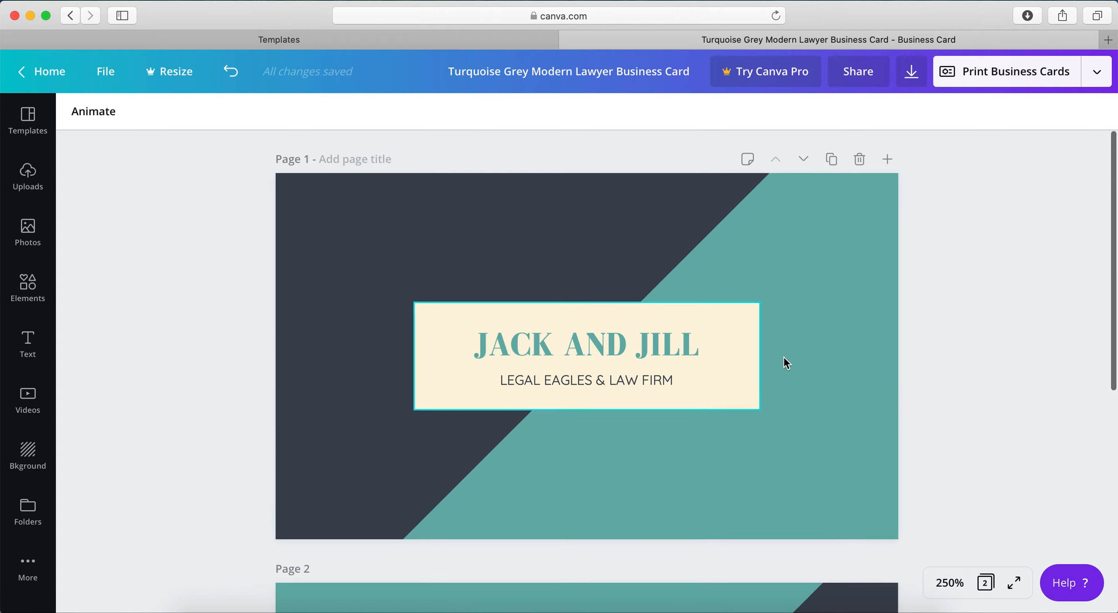
pyautogui.scroll(-3, 946, 390)
pyautogui.scroll(2, 948, 393)
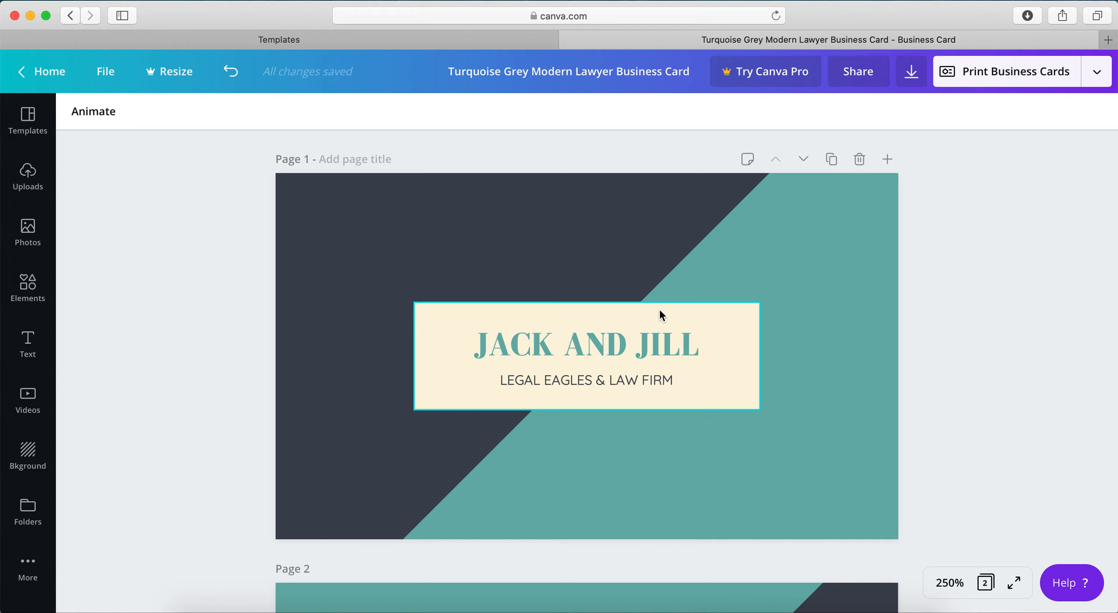
pyautogui.click(474, 267)
pyautogui.click(837, 297)
pyautogui.click(175, 287)
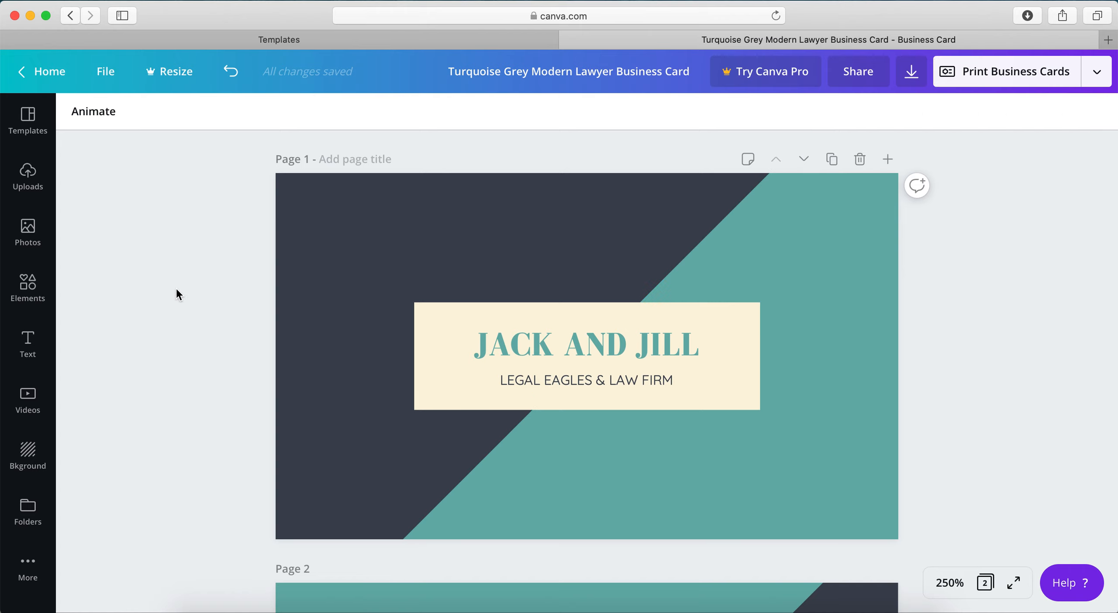
# Set the font of the "LEGAL EAGLES & LAW FIRM" tagline to Cheque.
pyautogui.click(565, 385)
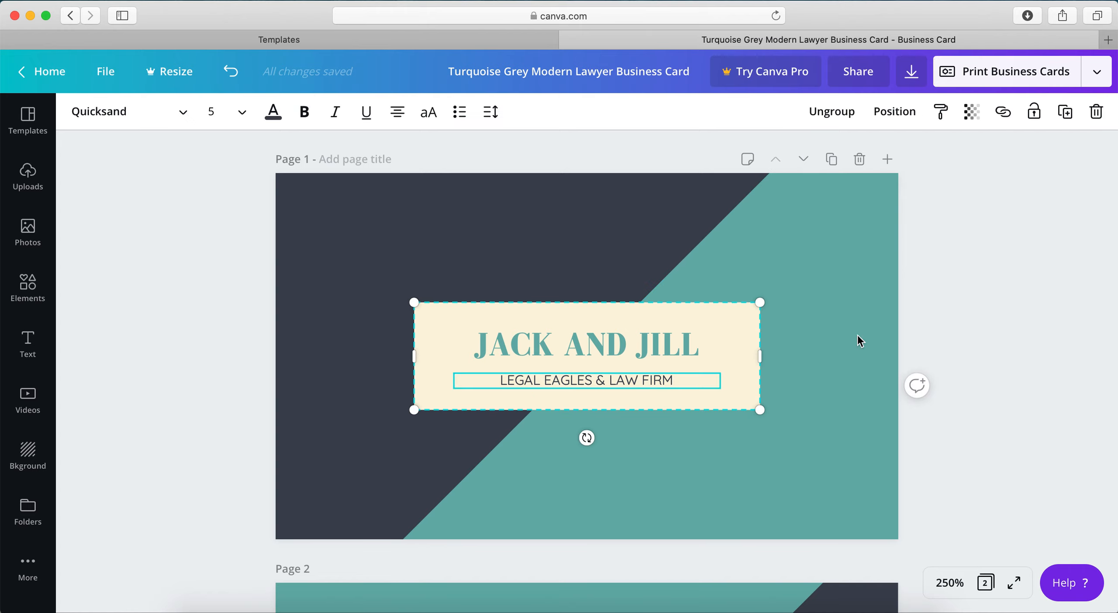
pyautogui.click(139, 119)
pyautogui.click(150, 255)
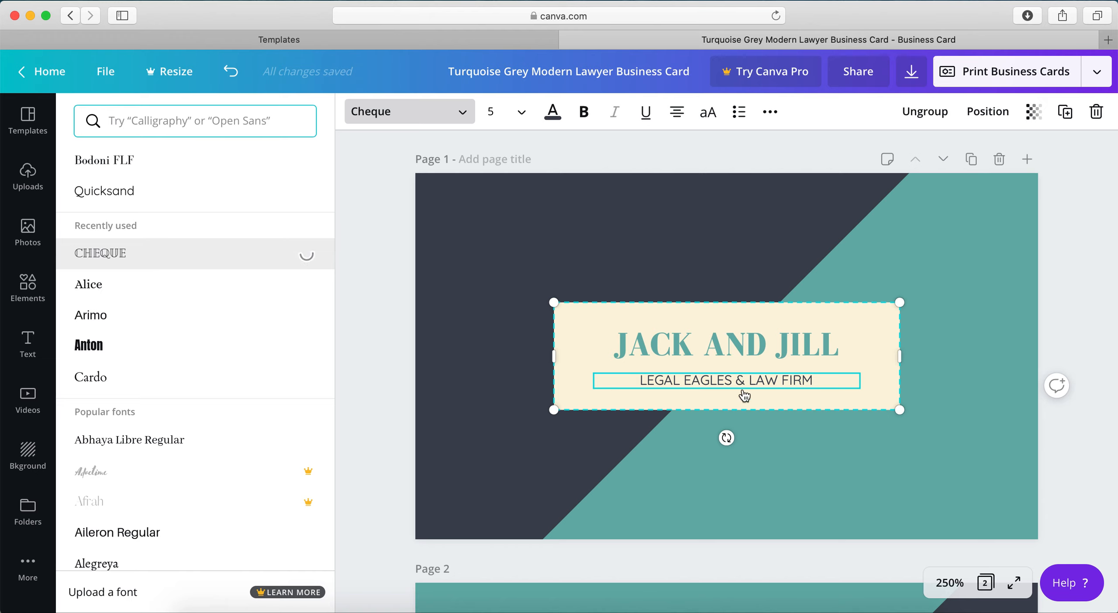
# Set the font of the "JACK AND JILL" heading to Anton and check the card's pages.
pyautogui.click(751, 347)
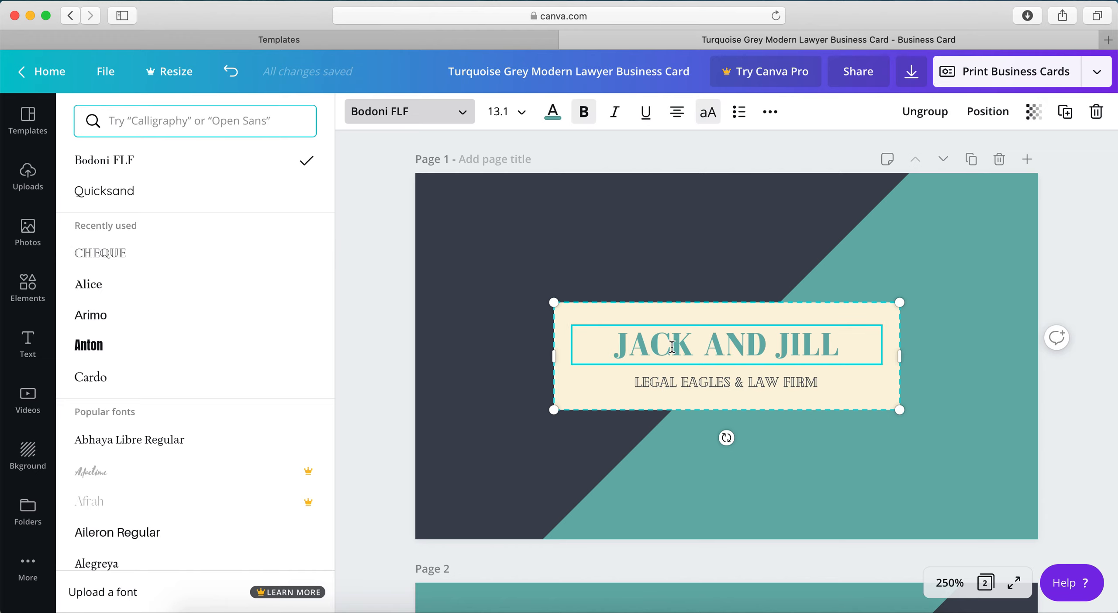
pyautogui.click(751, 347)
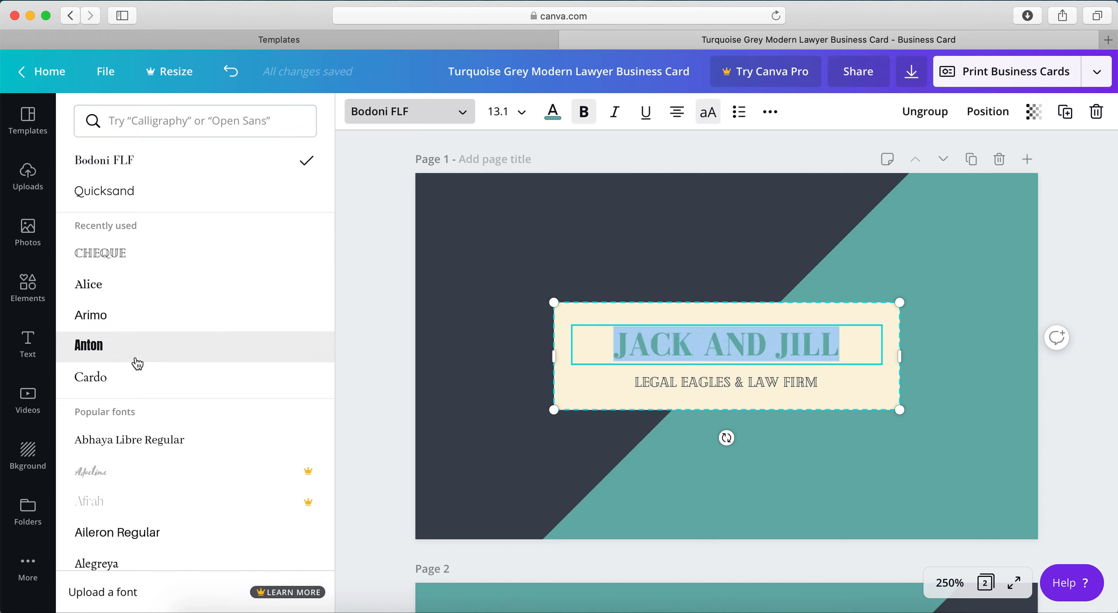
pyautogui.click(131, 345)
pyautogui.press('Escape')
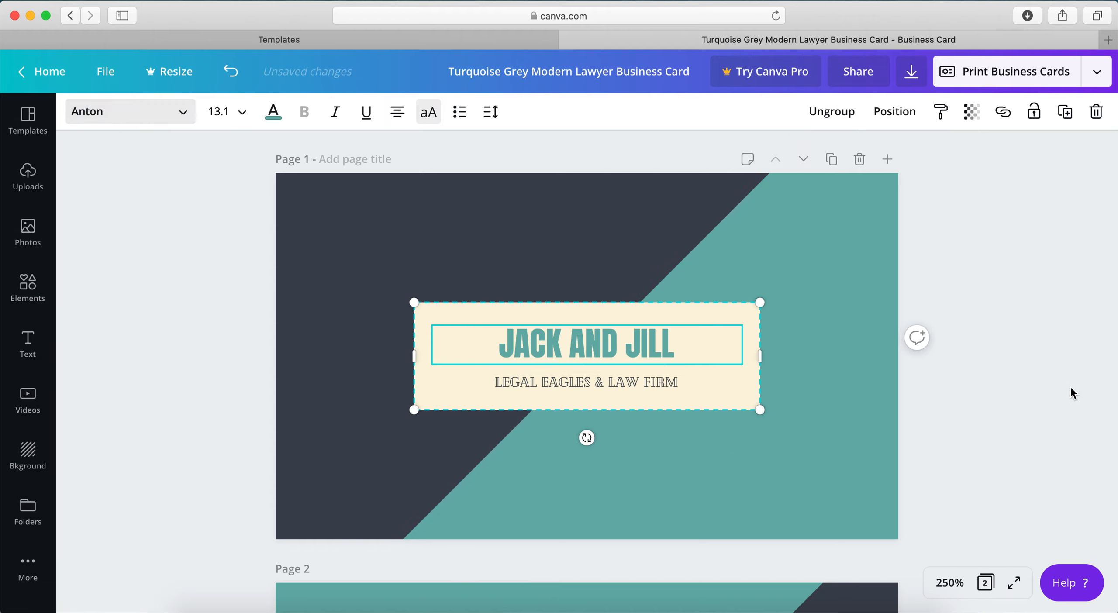
pyautogui.click(954, 399)
pyautogui.scroll(-6, 954, 400)
pyautogui.scroll(5, 579, 481)
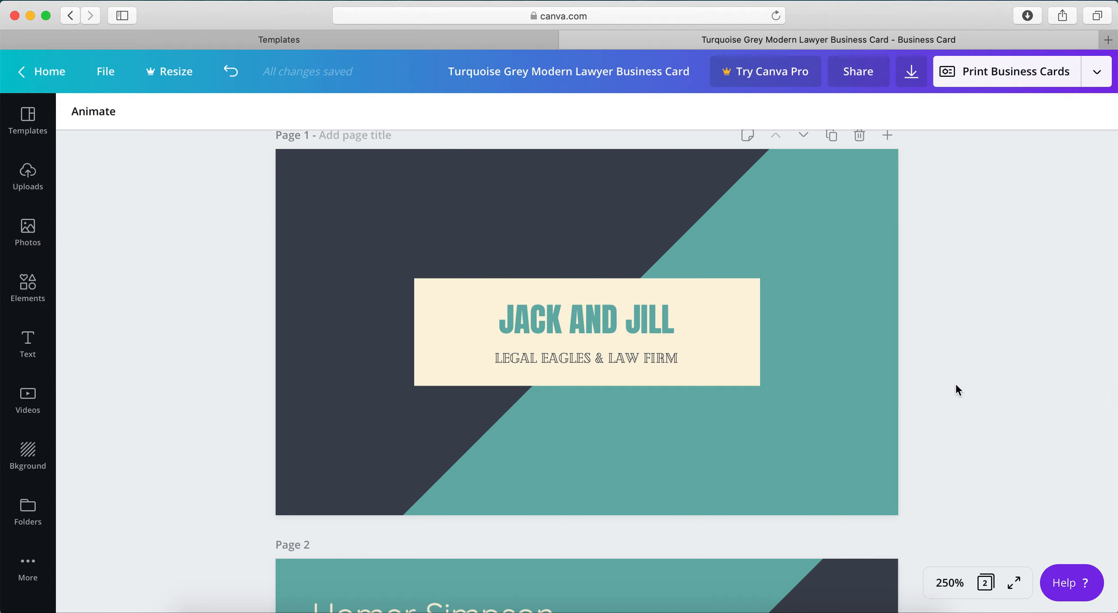
# Examine the publishing options, including business card printing and the file types offered for download, then return to the design.
pyautogui.click(1097, 74)
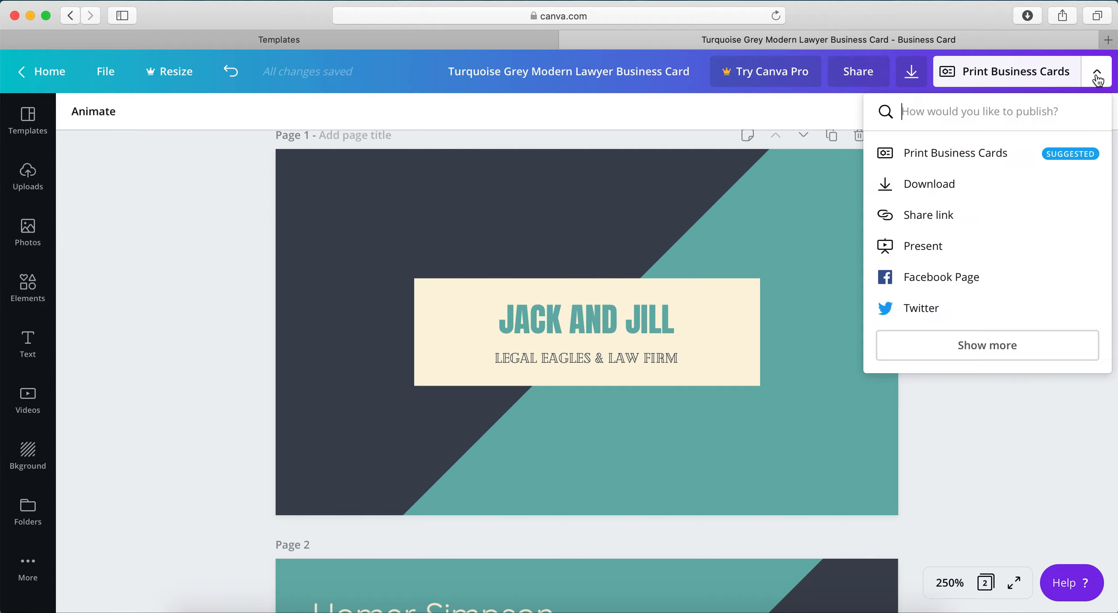
pyautogui.click(937, 160)
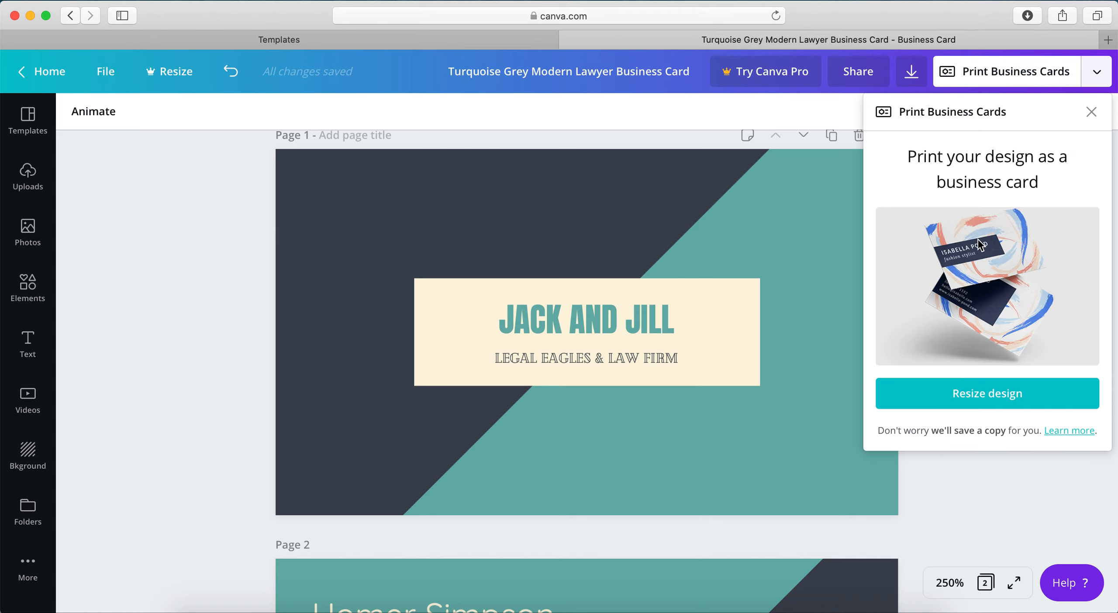
pyautogui.click(1091, 112)
pyautogui.click(1096, 72)
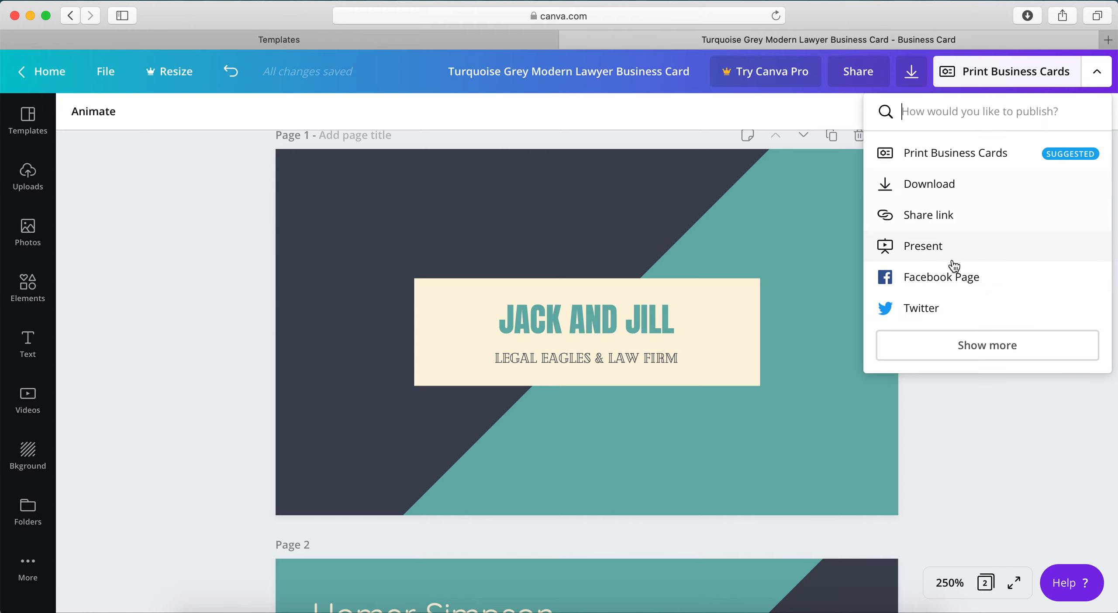
pyautogui.click(932, 196)
pyautogui.click(955, 185)
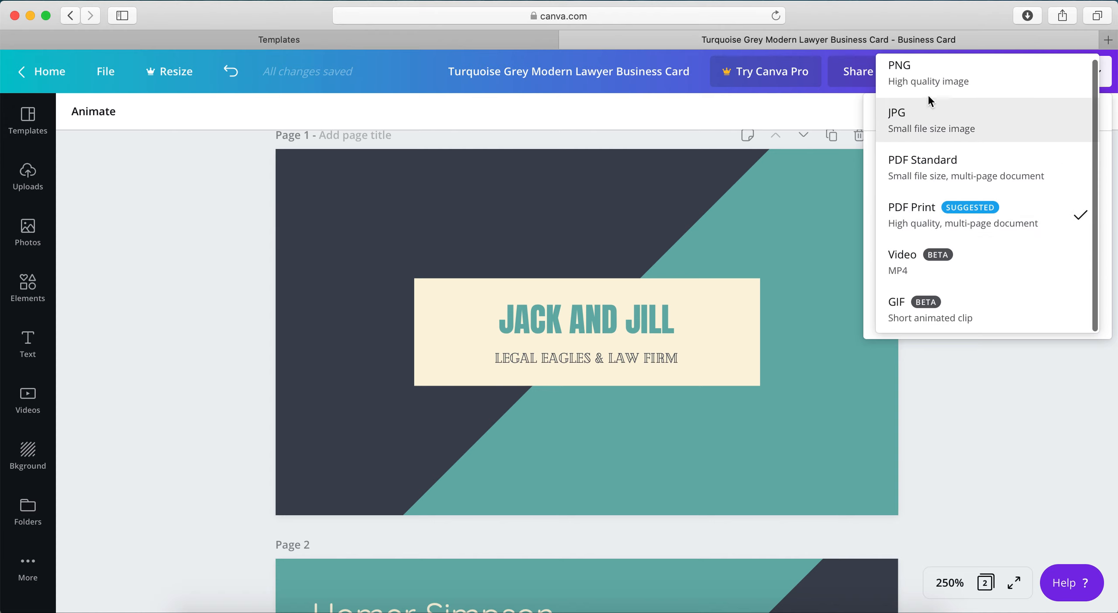
pyautogui.click(969, 396)
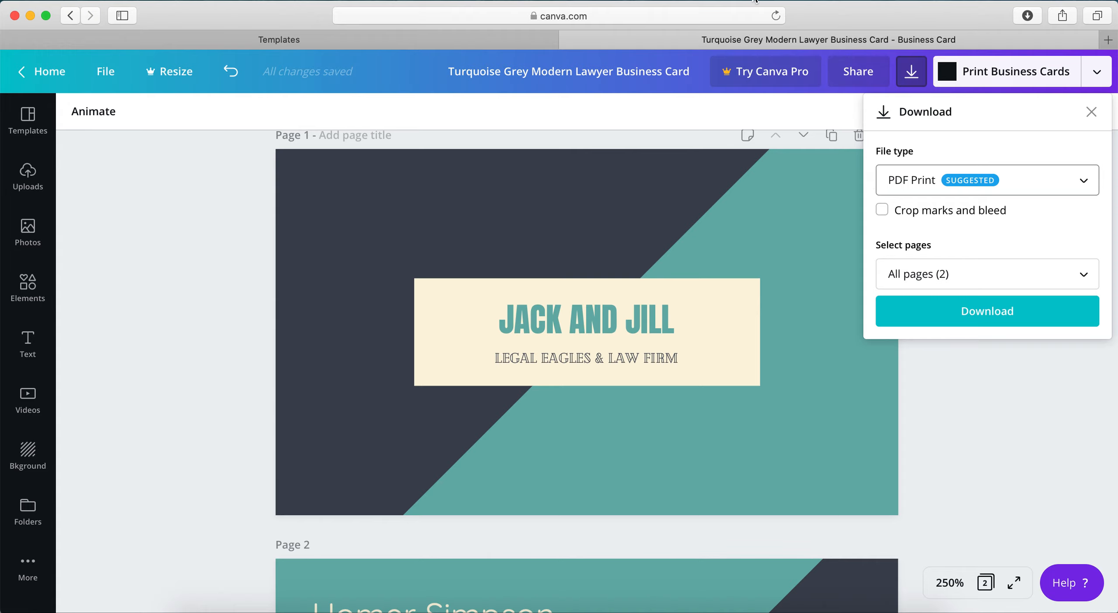
pyautogui.scroll(-3, 163, 446)
pyautogui.click(163, 448)
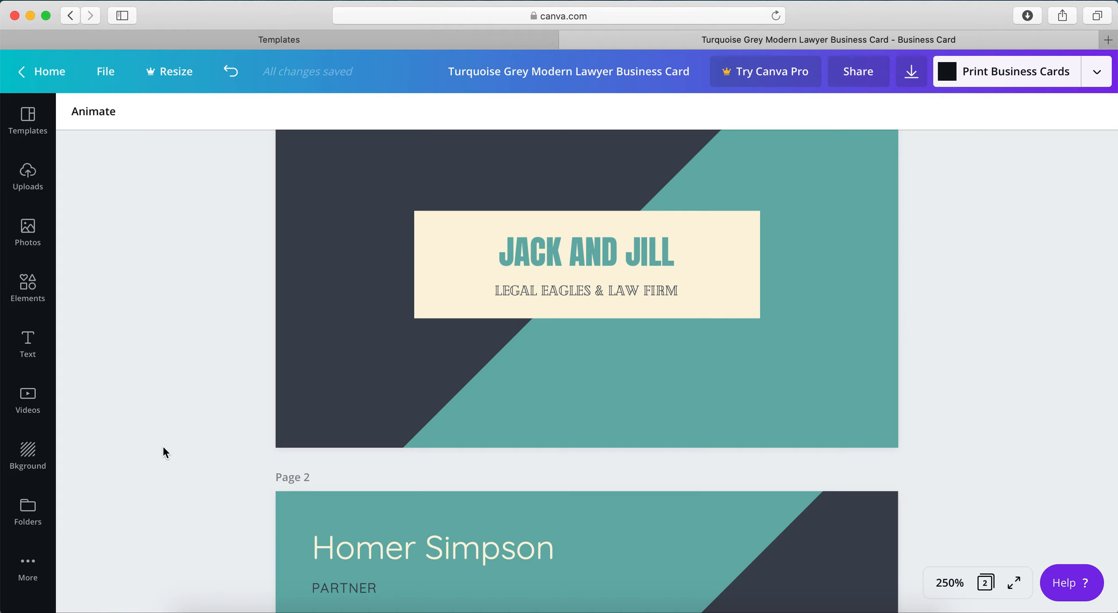
pyautogui.scroll(2, 189, 428)
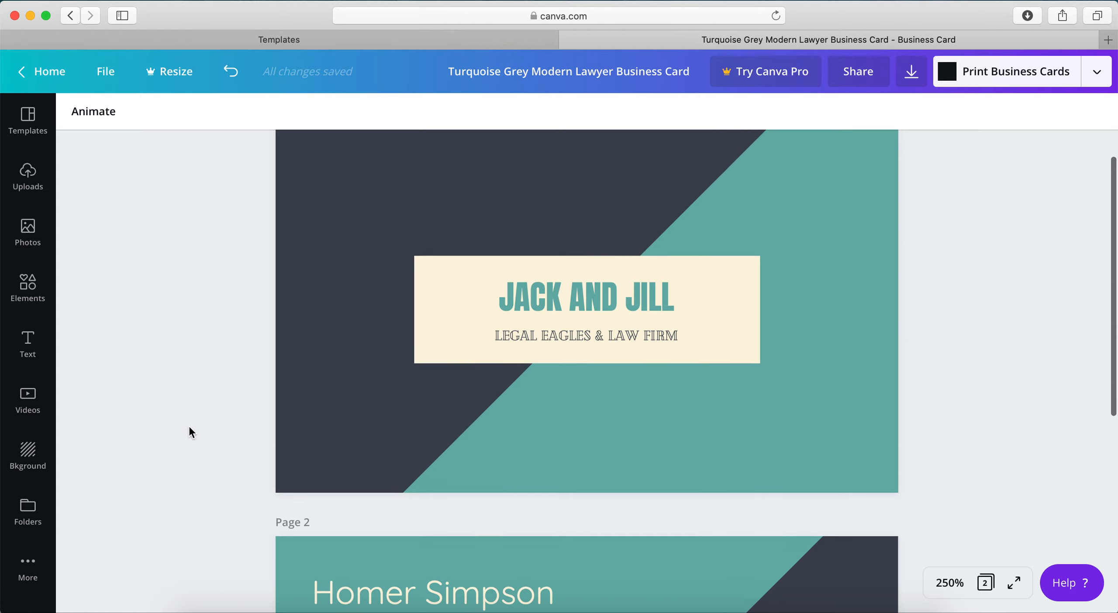
pyautogui.scroll(2, 213, 356)
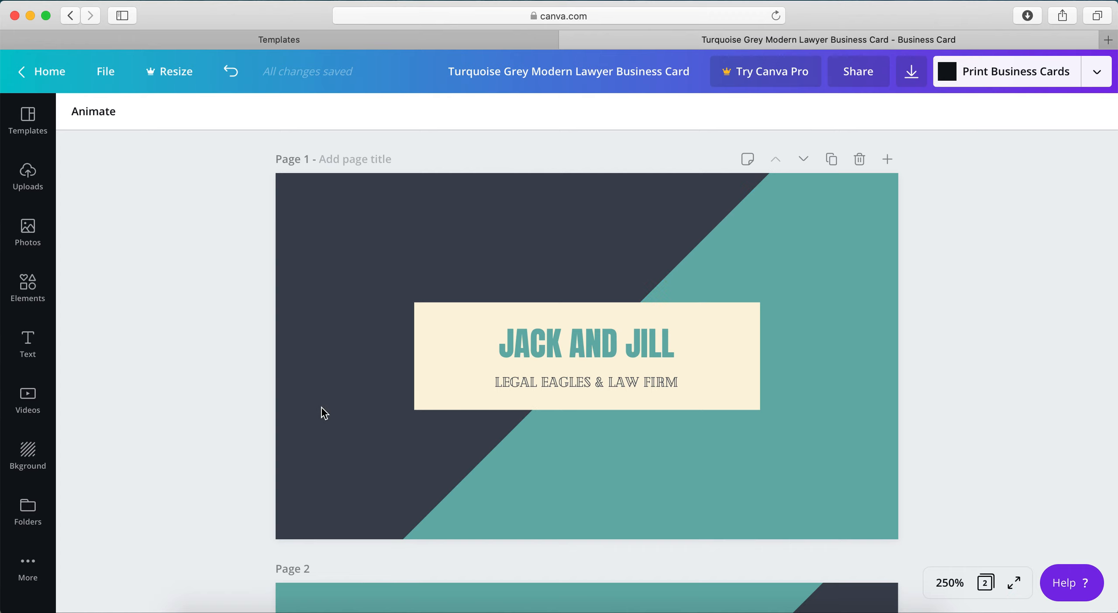
pyautogui.scroll(-10, 219, 408)
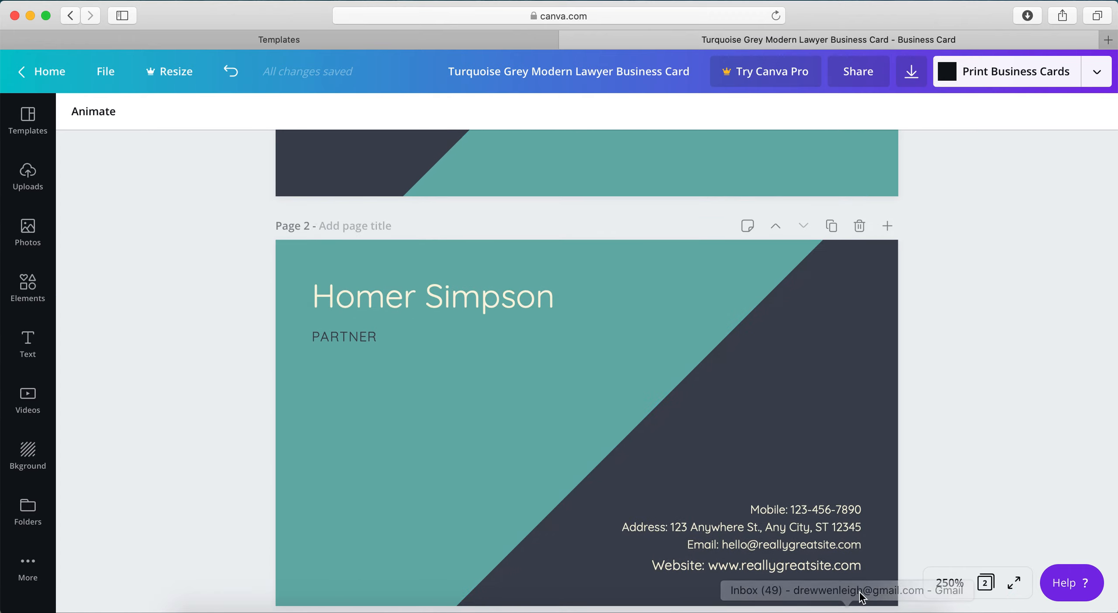
# Recolor the turquoise background shape on page 2 using the default greys, ending with the medium-light grey.
pyautogui.scroll(-2, 982, 392)
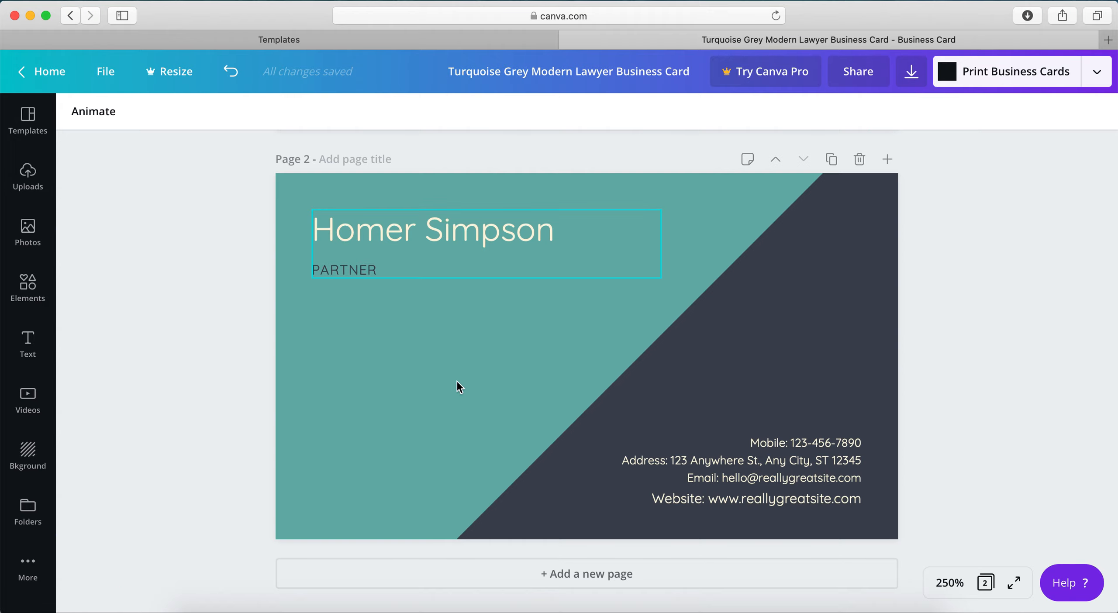
pyautogui.click(356, 268)
pyautogui.click(356, 268)
pyautogui.doubleClick(356, 267)
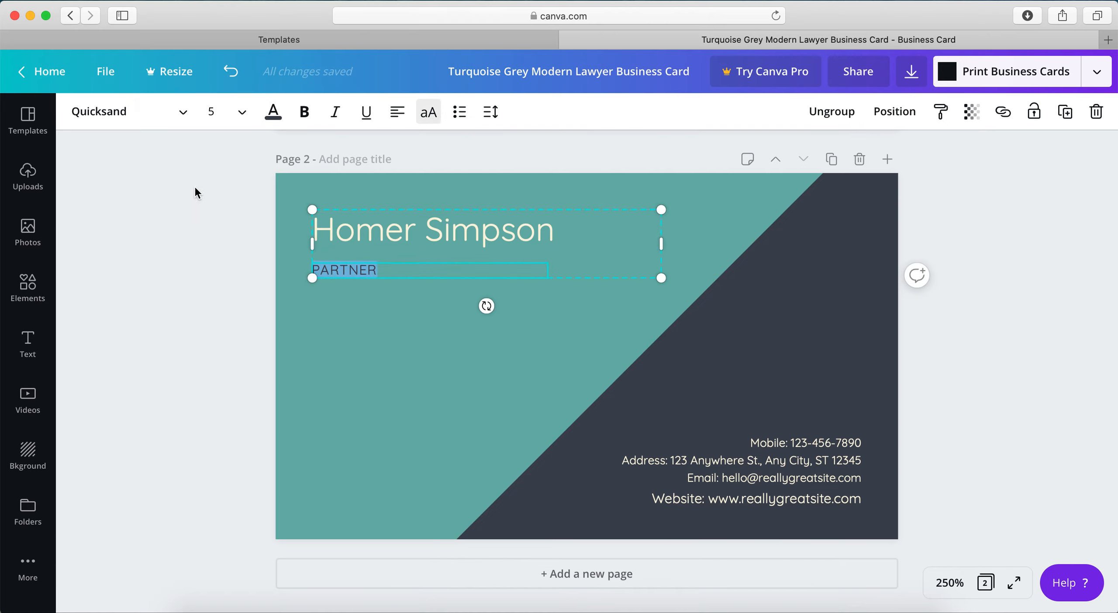
pyautogui.click(229, 304)
pyautogui.click(379, 340)
pyautogui.click(82, 113)
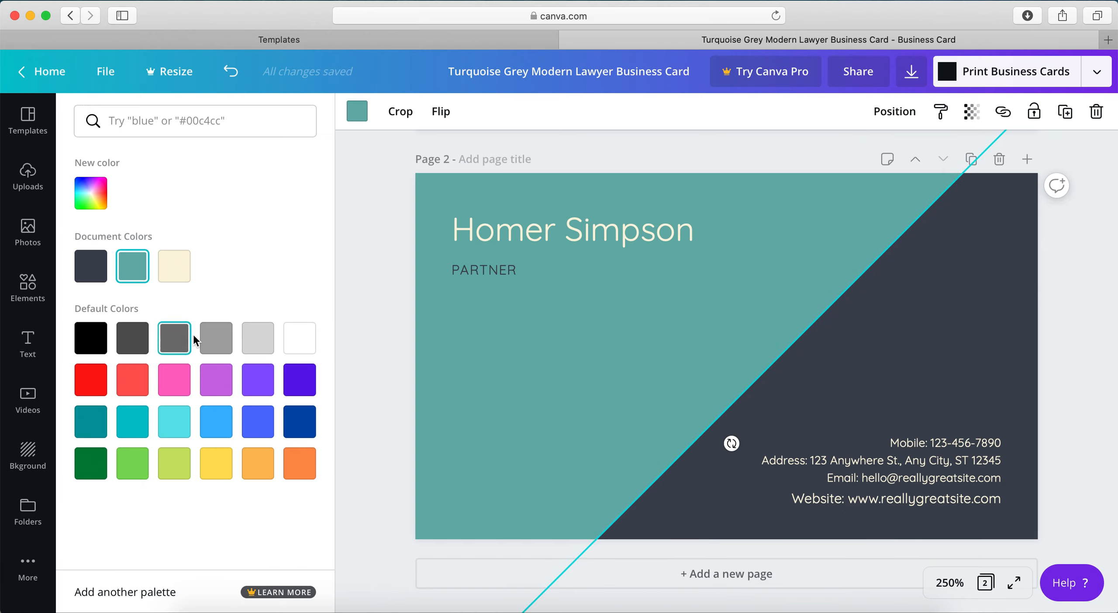
pyautogui.click(176, 339)
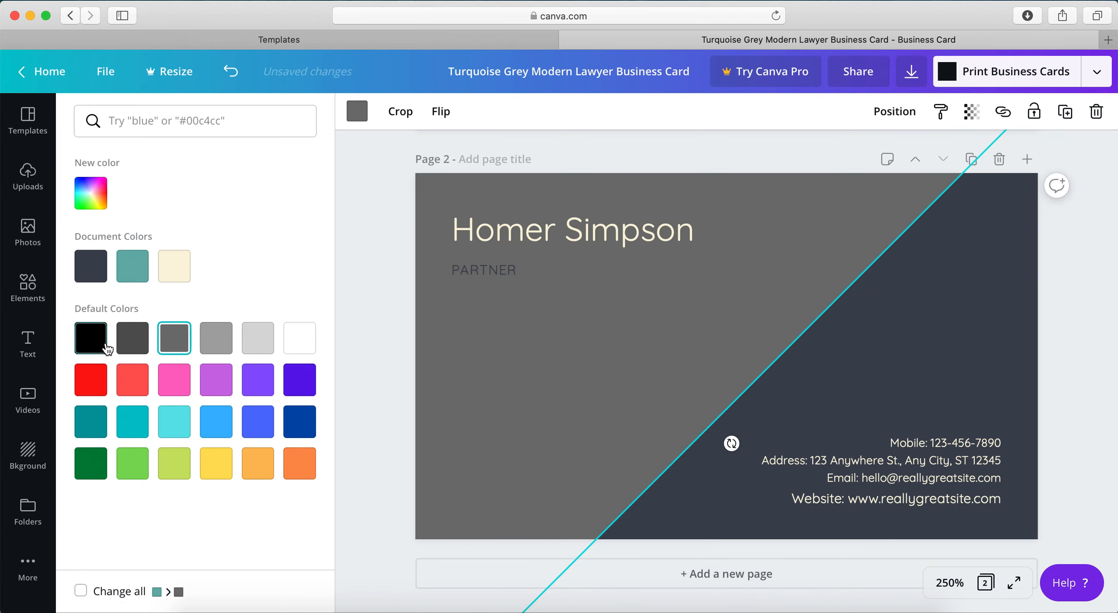
pyautogui.click(131, 343)
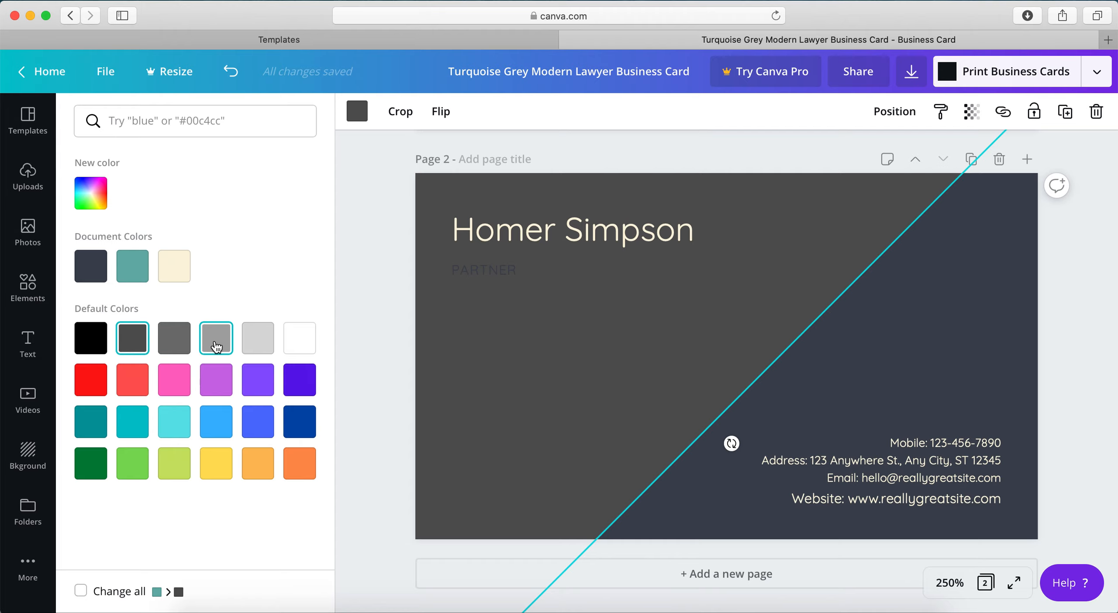
pyautogui.click(217, 347)
# Change the page 2 background shape to dark grey and the "PARTNER" text to white.
pyautogui.click(138, 343)
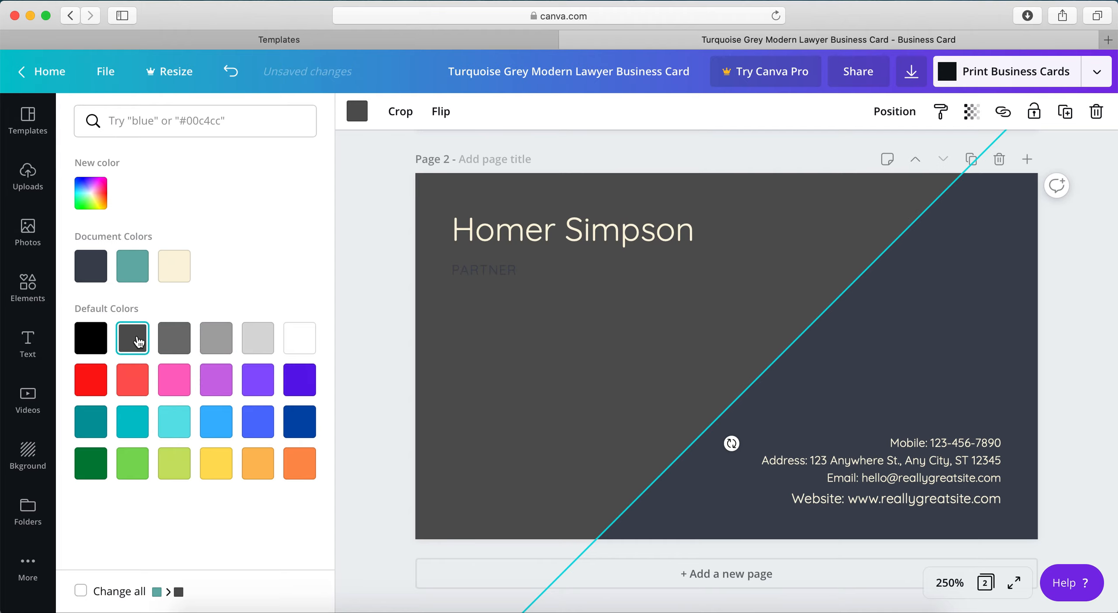
pyautogui.click(345, 324)
pyautogui.click(349, 279)
pyautogui.doubleClick(322, 271)
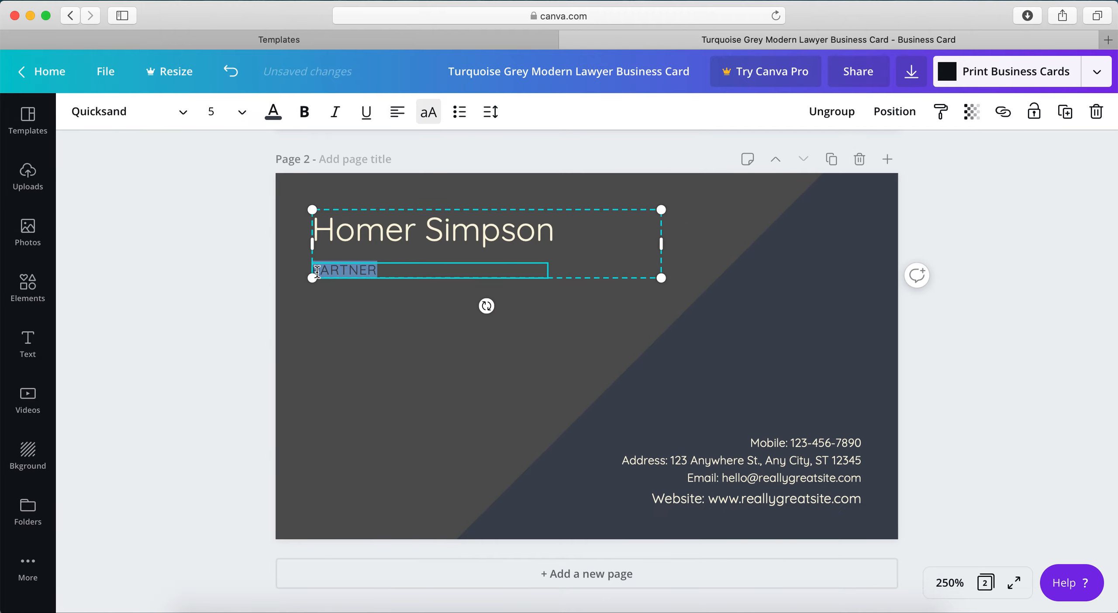
pyautogui.click(274, 111)
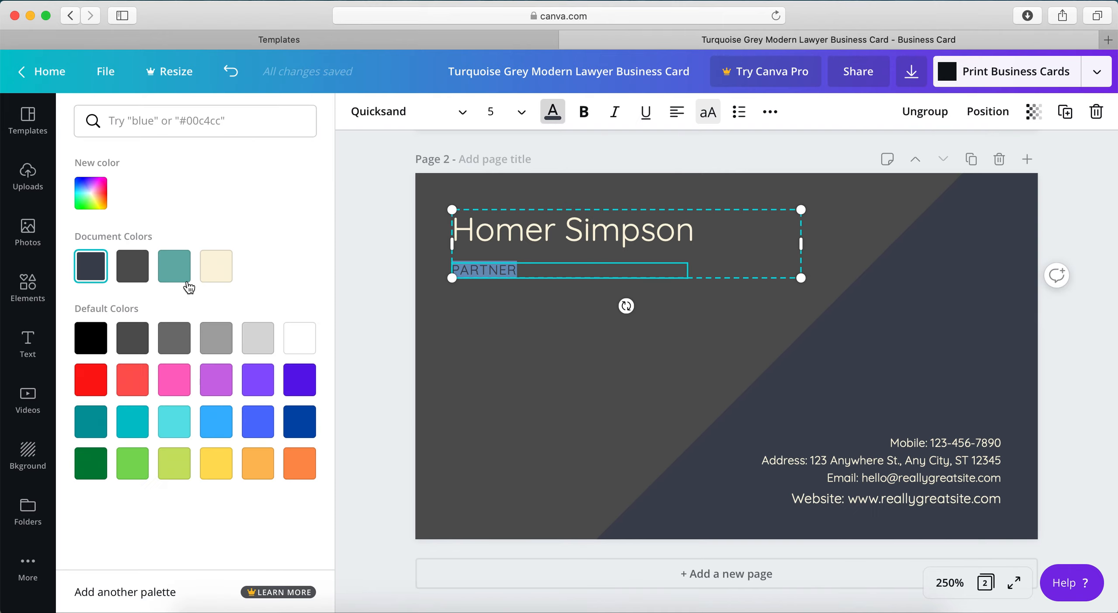
pyautogui.click(299, 338)
pyautogui.click(454, 326)
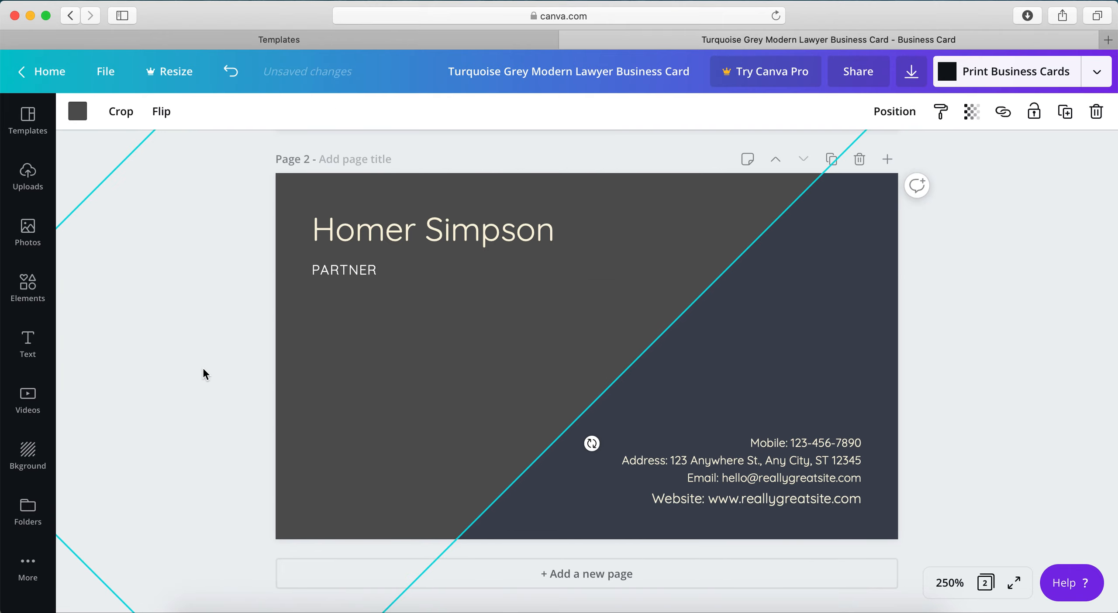
pyautogui.click(235, 359)
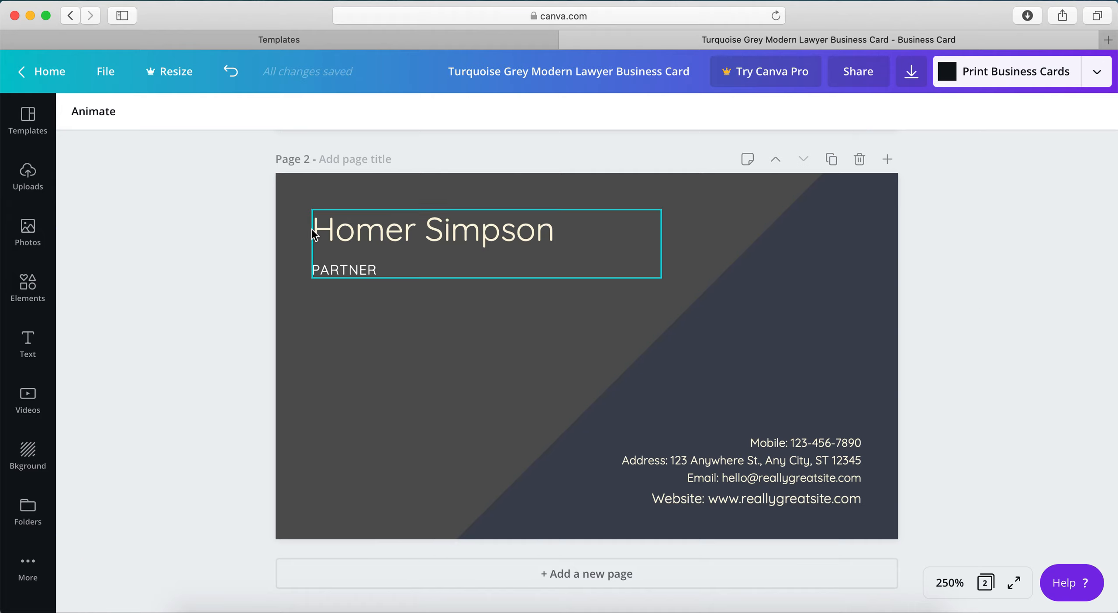
pyautogui.click(344, 267)
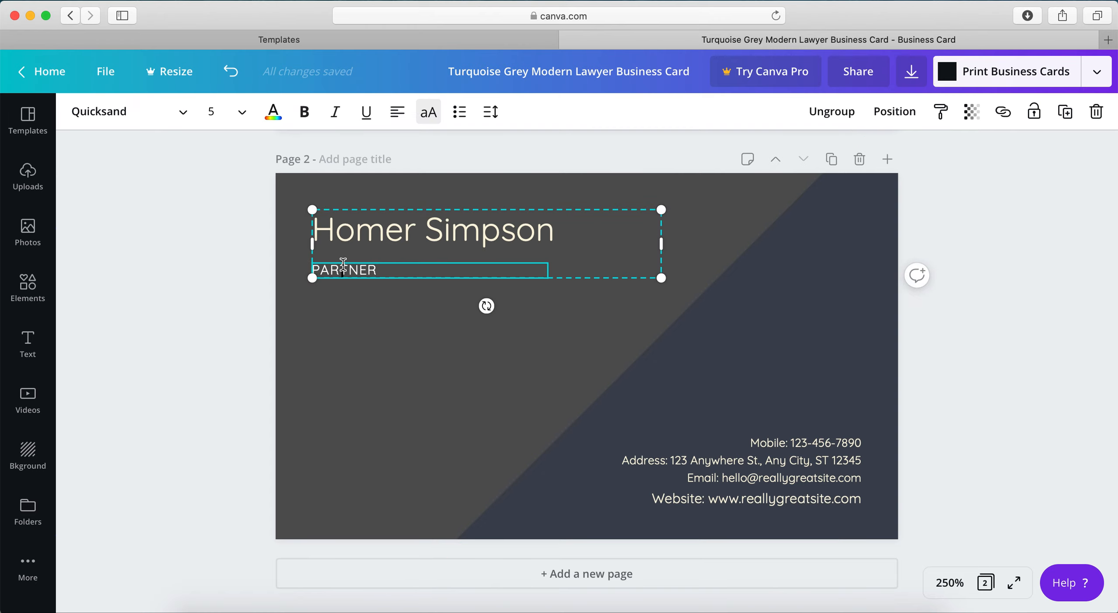
pyautogui.doubleClick(343, 268)
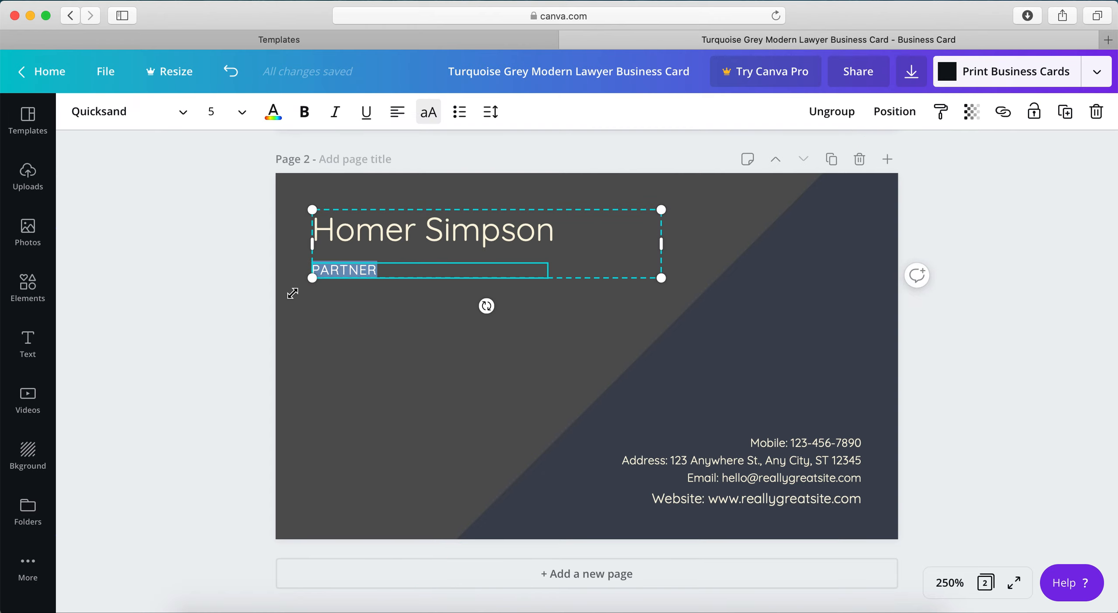
pyautogui.click(326, 429)
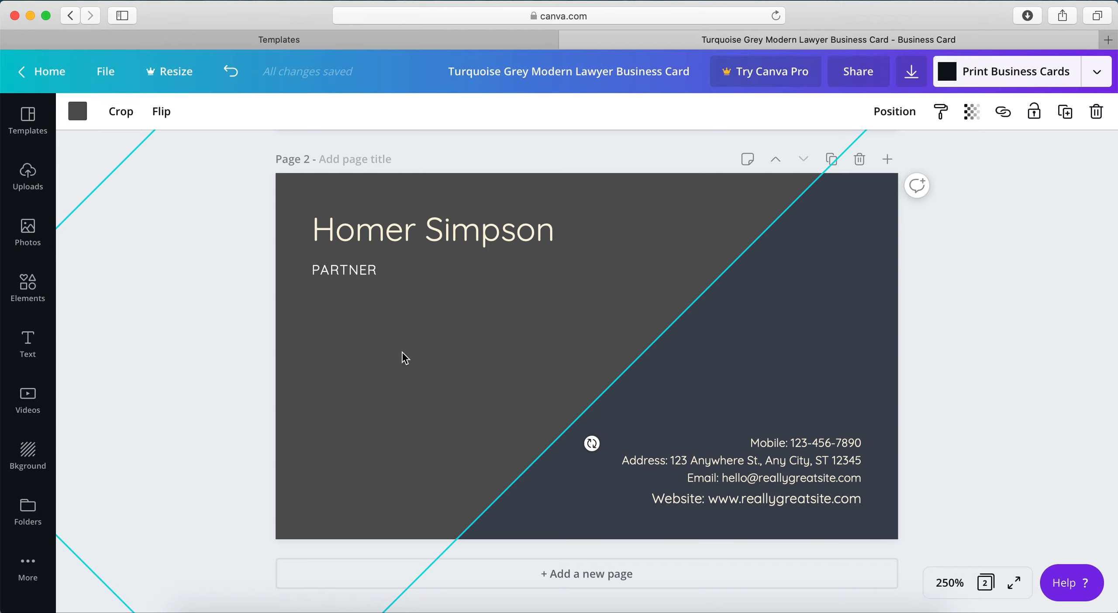
pyautogui.click(354, 264)
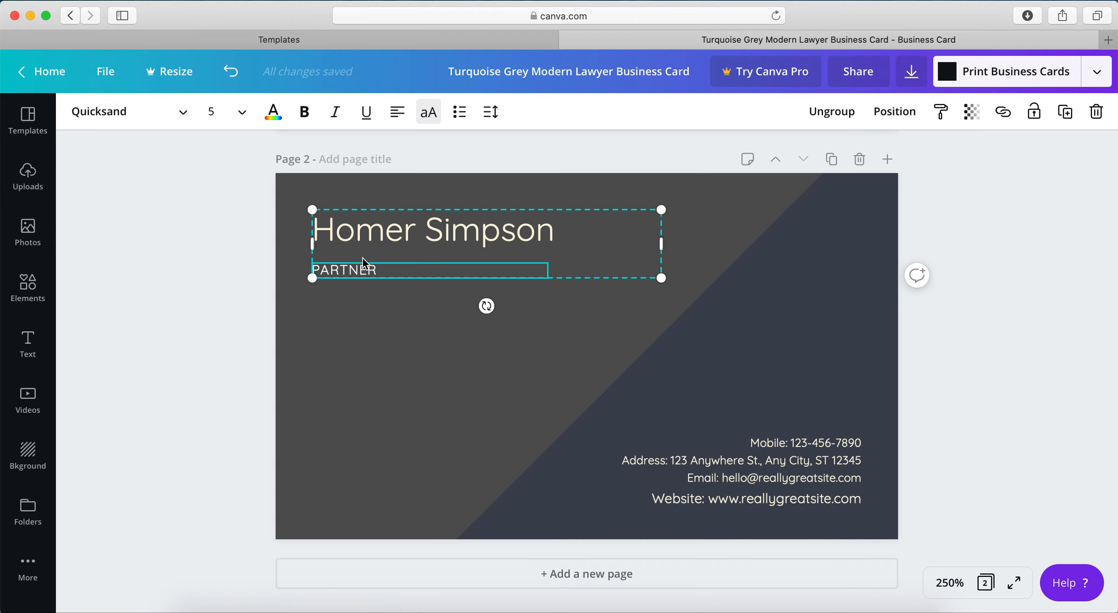
pyautogui.click(225, 269)
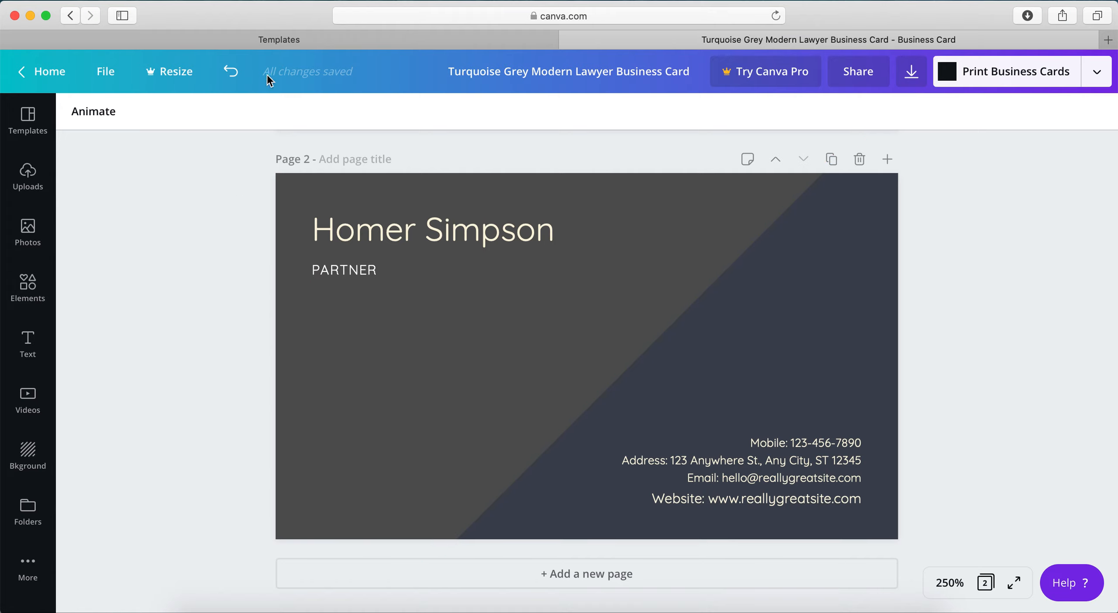
# Undo the "PARTNER" text color change and the last color change of the page 2 background shape.
pyautogui.click(228, 73)
pyautogui.click(228, 73)
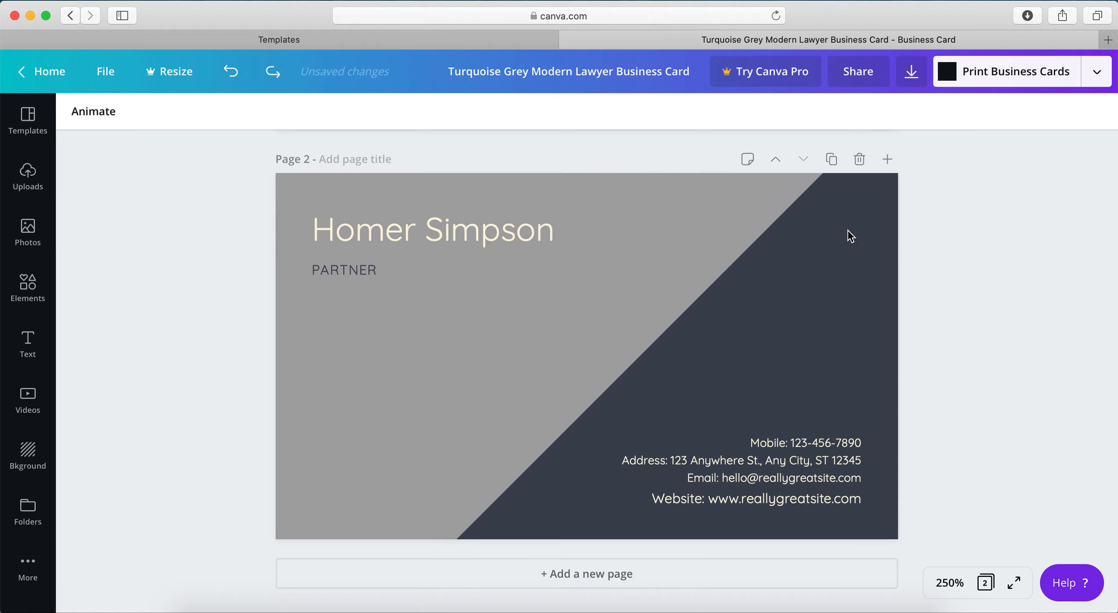